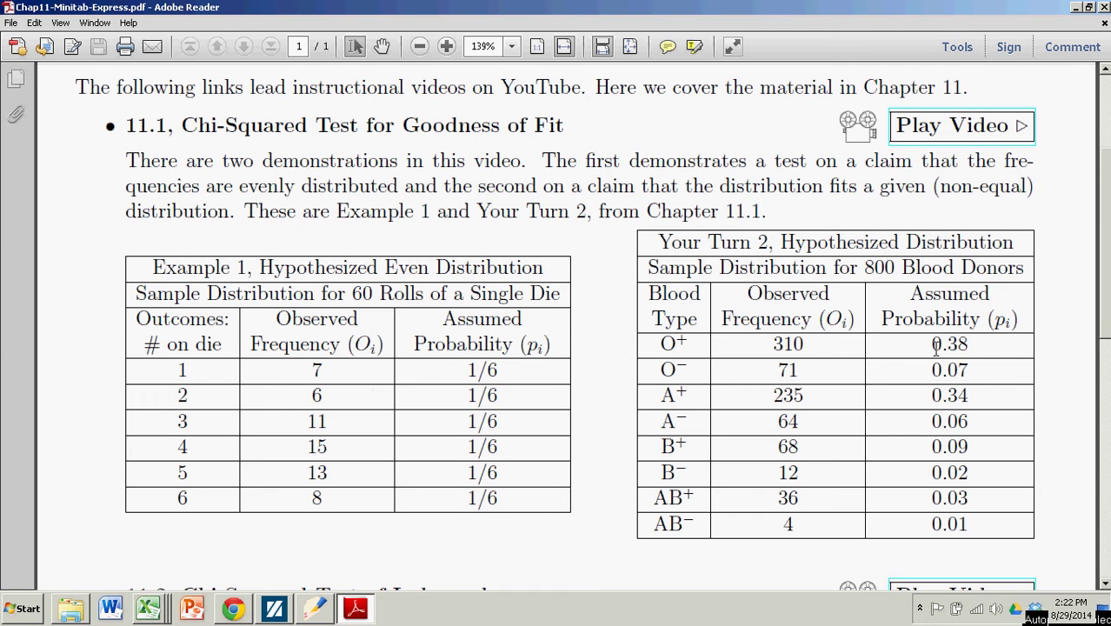
# Highlight the blood-donor probabilities and observed frequencies in the Section 11.1 table.
pyautogui.moveTo(928, 344); pyautogui.dragTo(963, 526)
pyautogui.click(997, 495)
pyautogui.moveTo(775, 344); pyautogui.dragTo(793, 523)
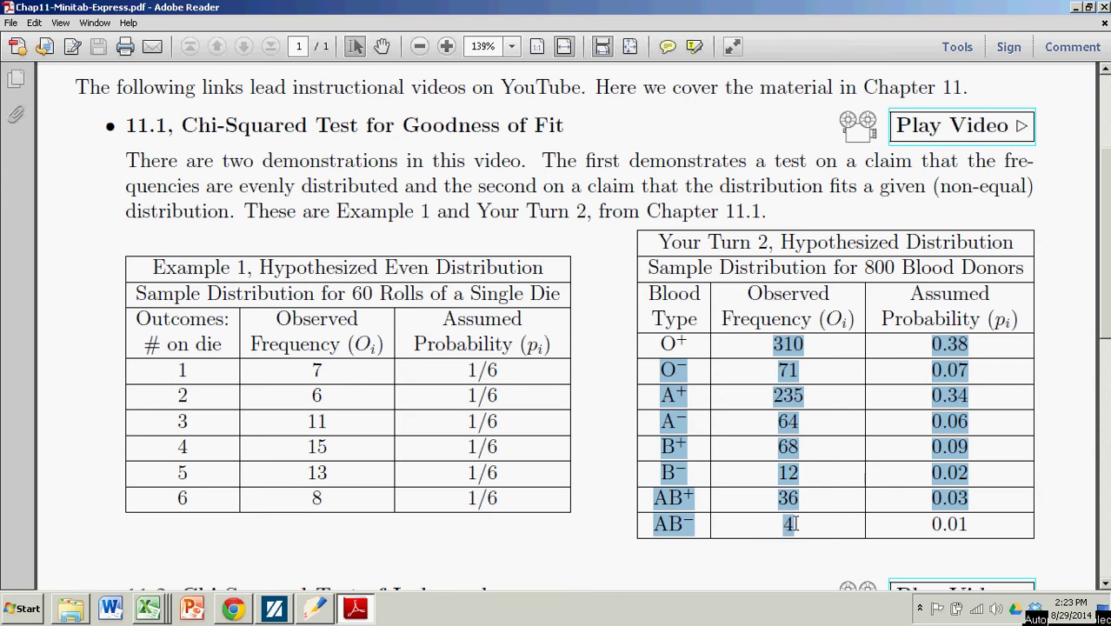
pyautogui.click(794, 484)
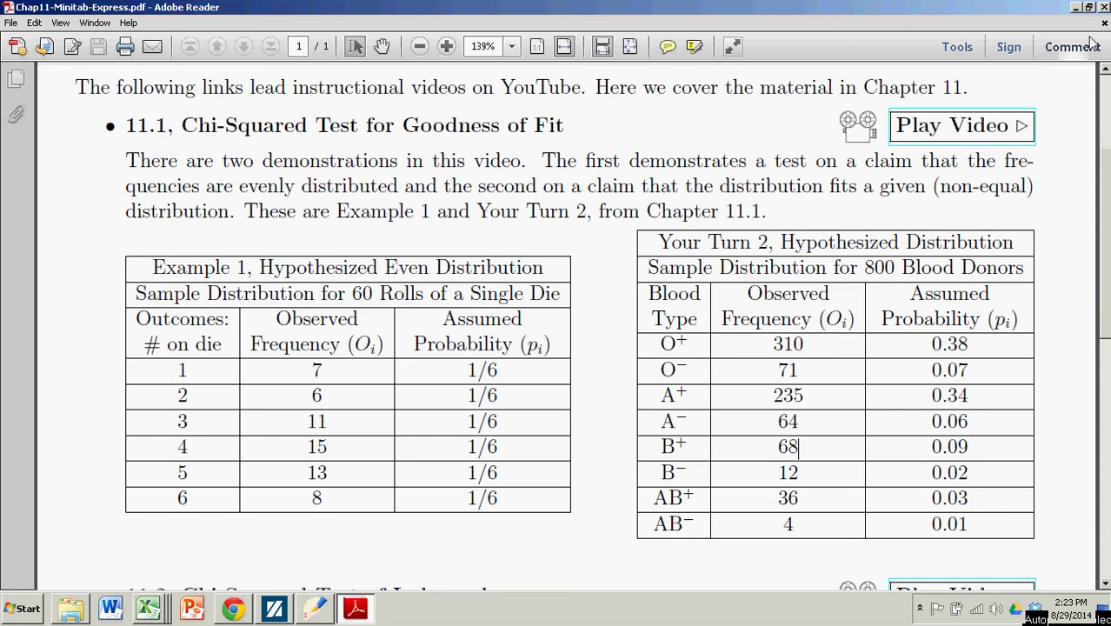
# Minimize the PDF and bring the Excel die-roll workbook forward.
pyautogui.click(1076, 10)
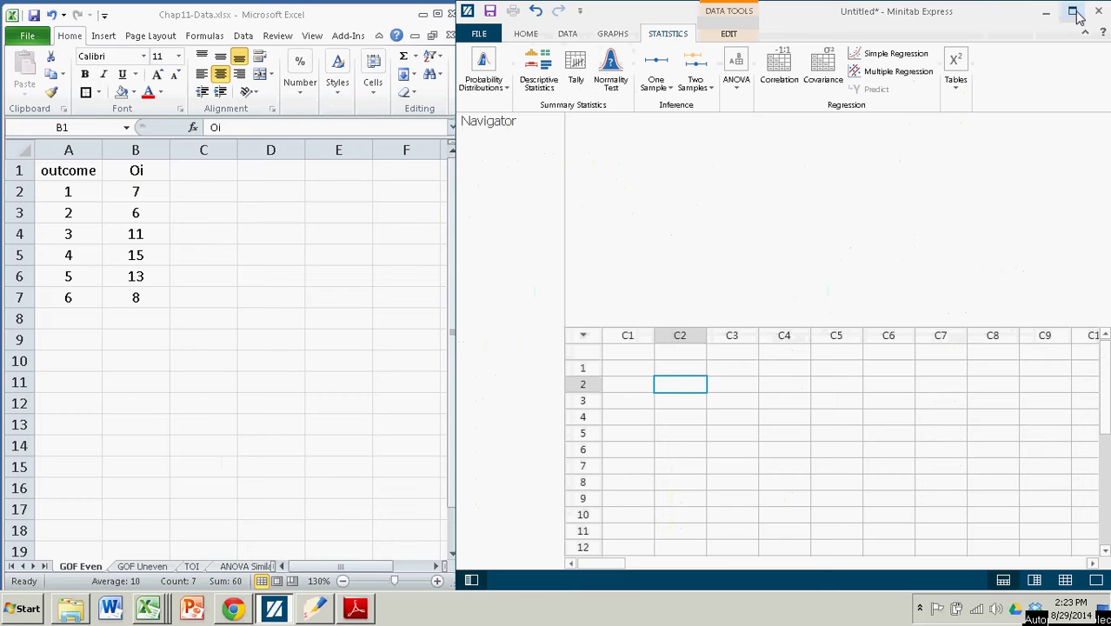
pyautogui.click(737, 207)
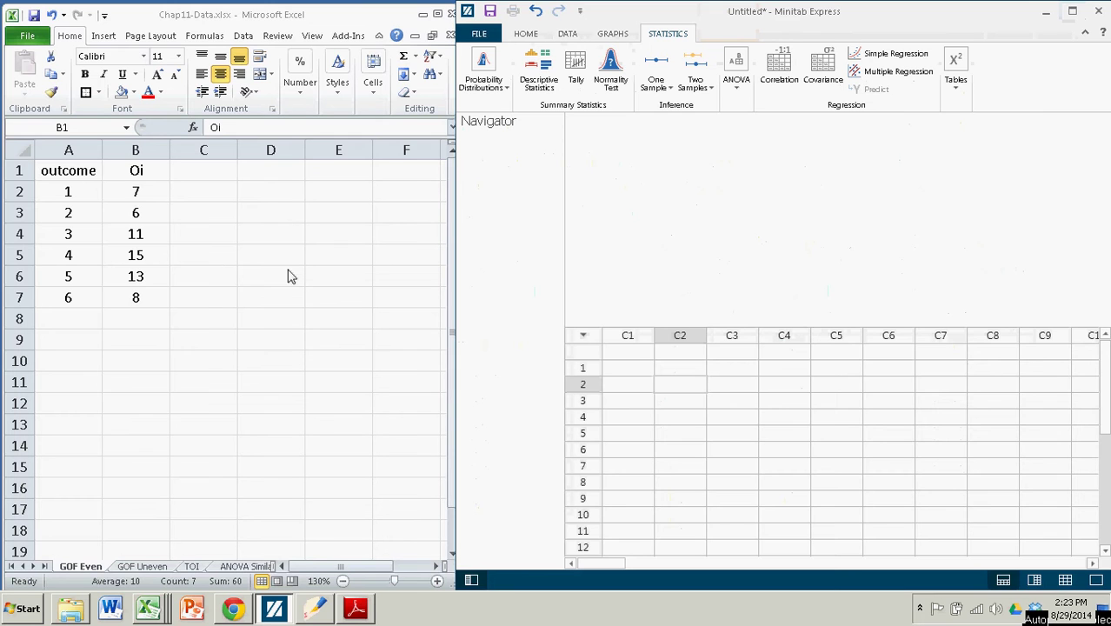
pyautogui.click(217, 262)
pyautogui.click(184, 343)
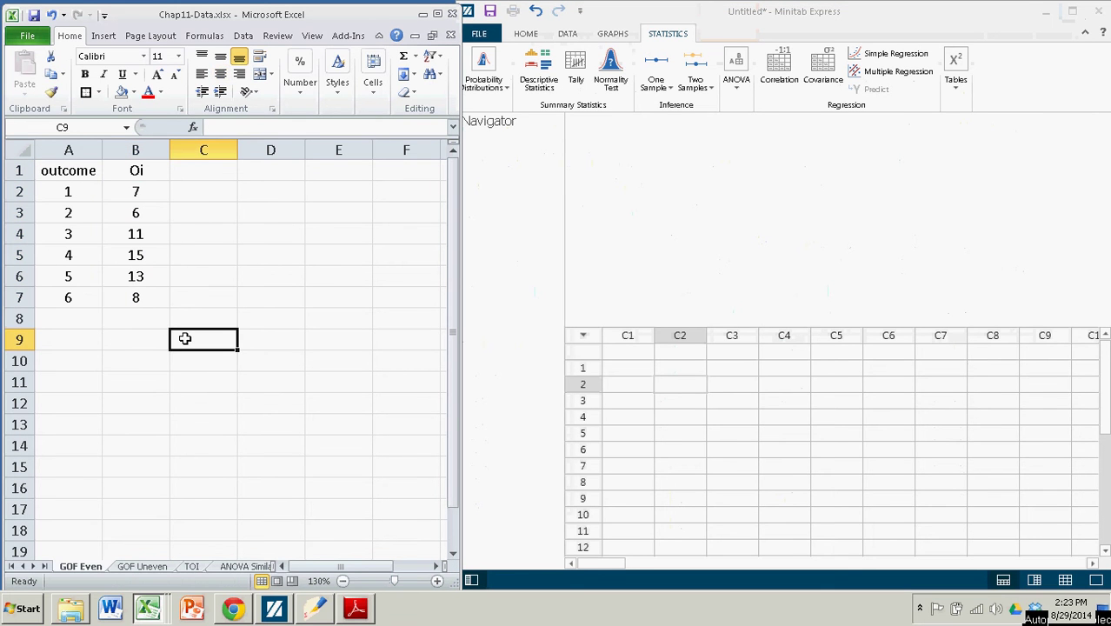
pyautogui.click(199, 267)
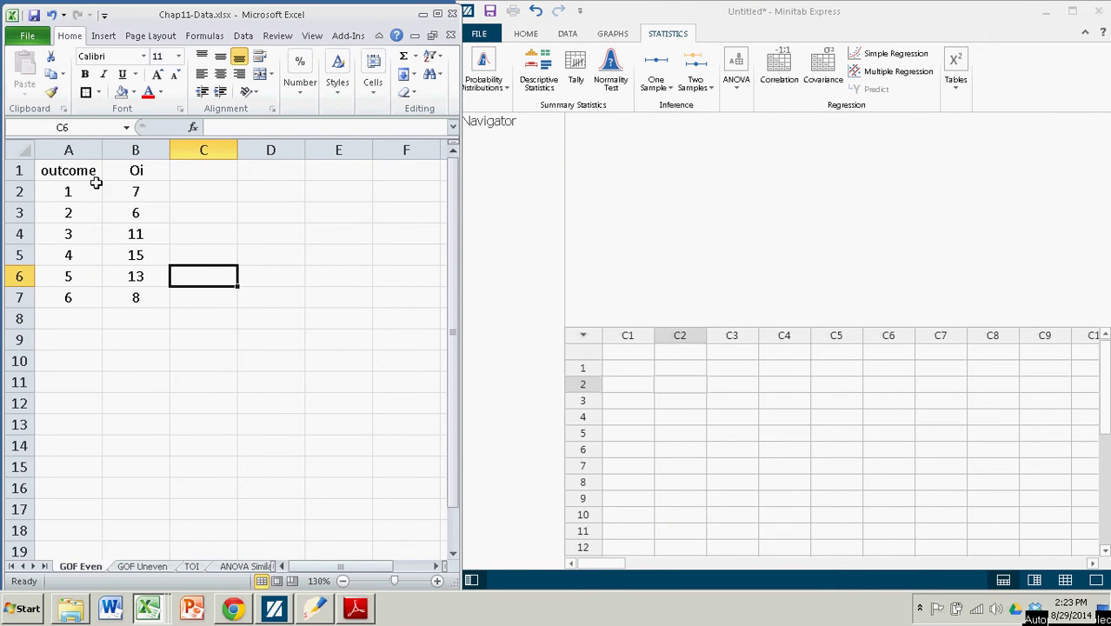
# Point out the die-roll table's Oi counts and outcome 1–6 columns in Excel.
pyautogui.moveTo(87, 173); pyautogui.dragTo(119, 294)
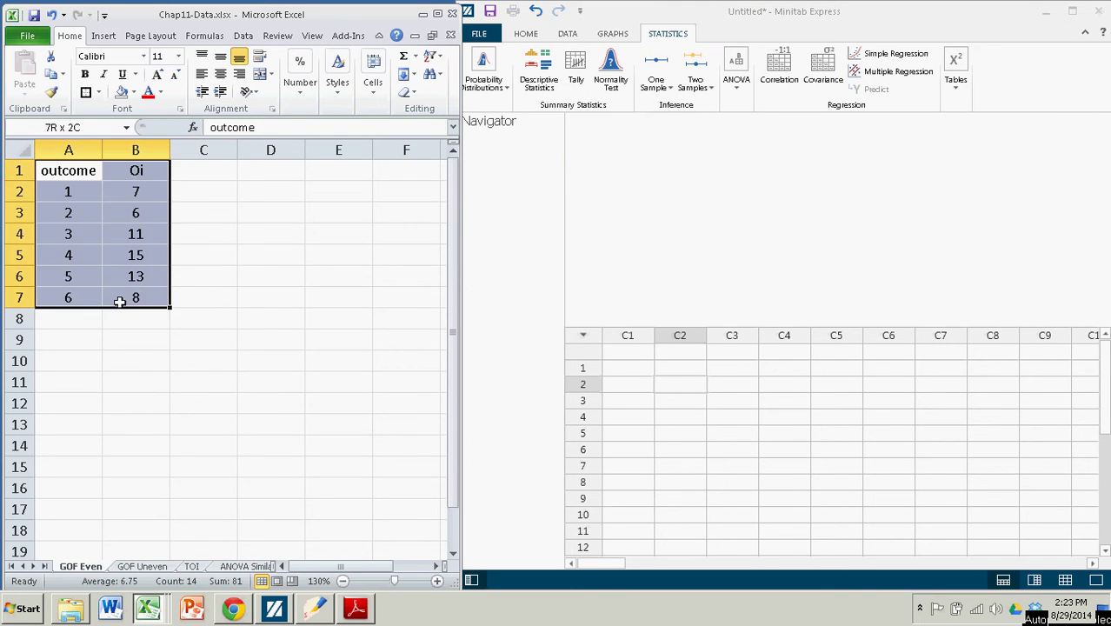
pyautogui.click(142, 166)
pyautogui.click(145, 192)
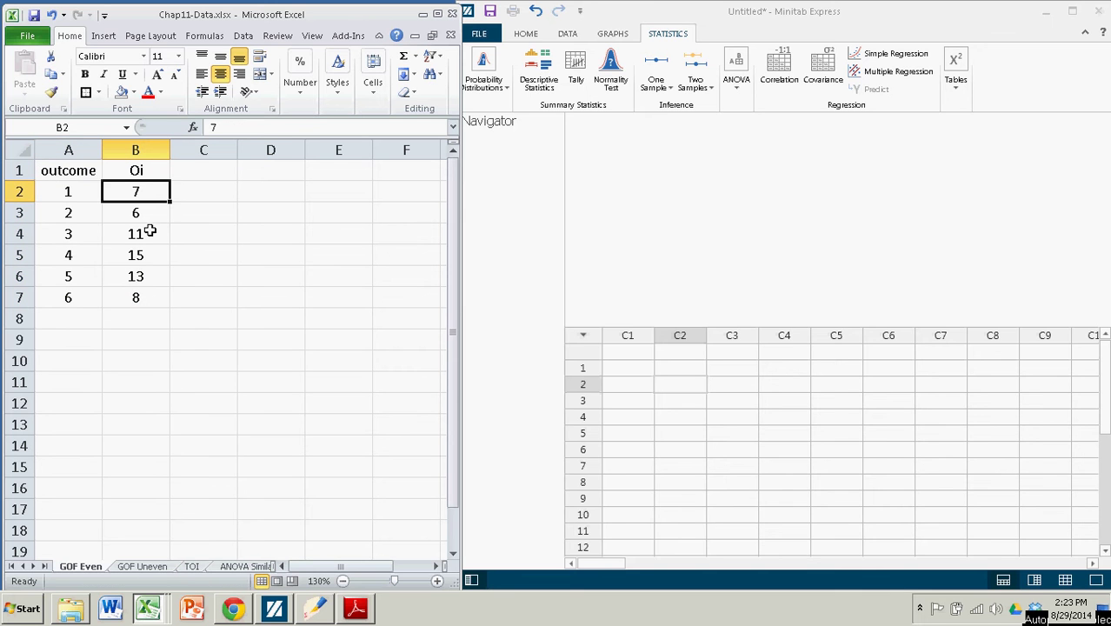
pyautogui.click(142, 294)
pyautogui.click(152, 194)
pyautogui.moveTo(152, 194); pyautogui.dragTo(153, 296)
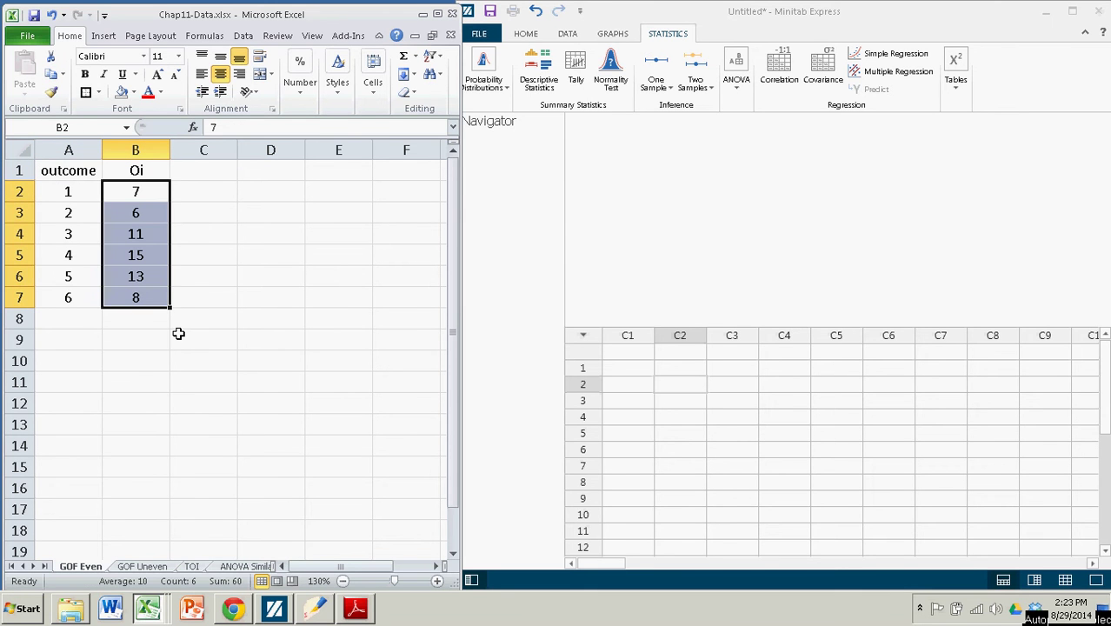
pyautogui.moveTo(84, 187); pyautogui.dragTo(80, 295)
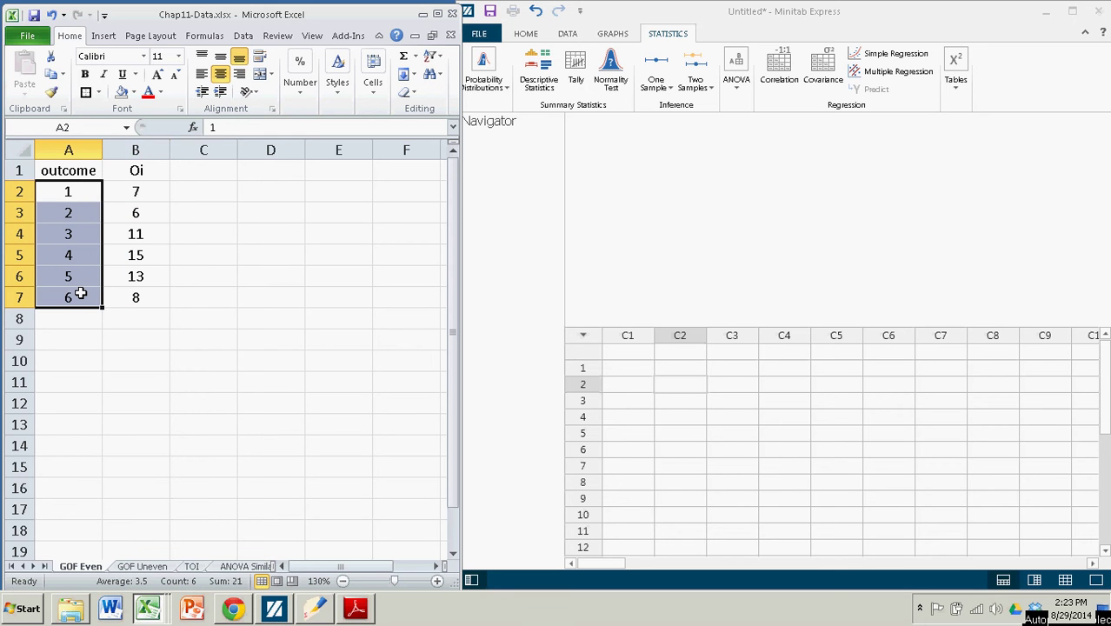
pyautogui.click(179, 375)
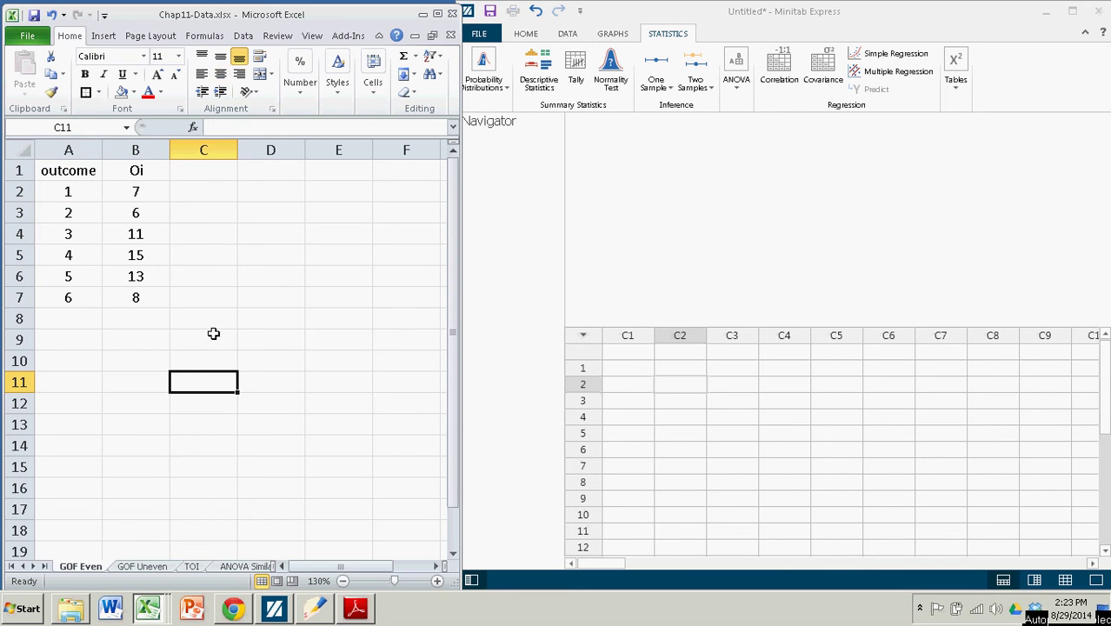
# Copy Excel range A1:B7 (outcome and Oi) and paste it into Minitab column C1.
pyautogui.moveTo(74, 173); pyautogui.dragTo(136, 299)
pyautogui.rightClick(135, 299)
pyautogui.click(170, 301)
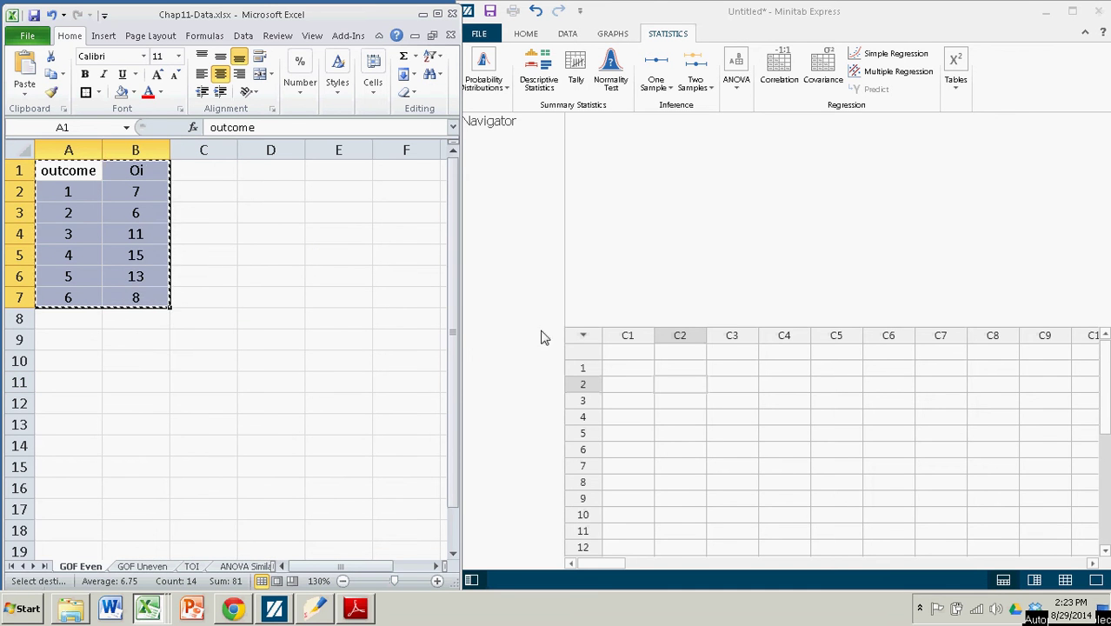
pyautogui.click(628, 359)
pyautogui.rightClick(633, 359)
pyautogui.click(658, 398)
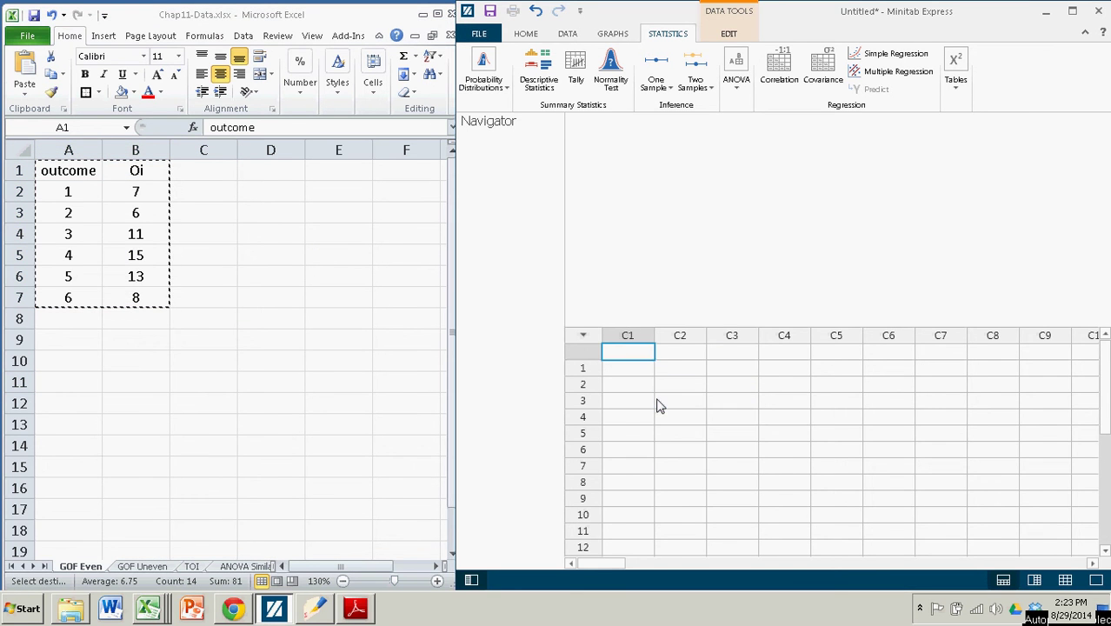
# Open the Chi-Square Goodness-of-Fit dialog from Statistics > Tables.
pyautogui.click(698, 234)
pyautogui.click(529, 35)
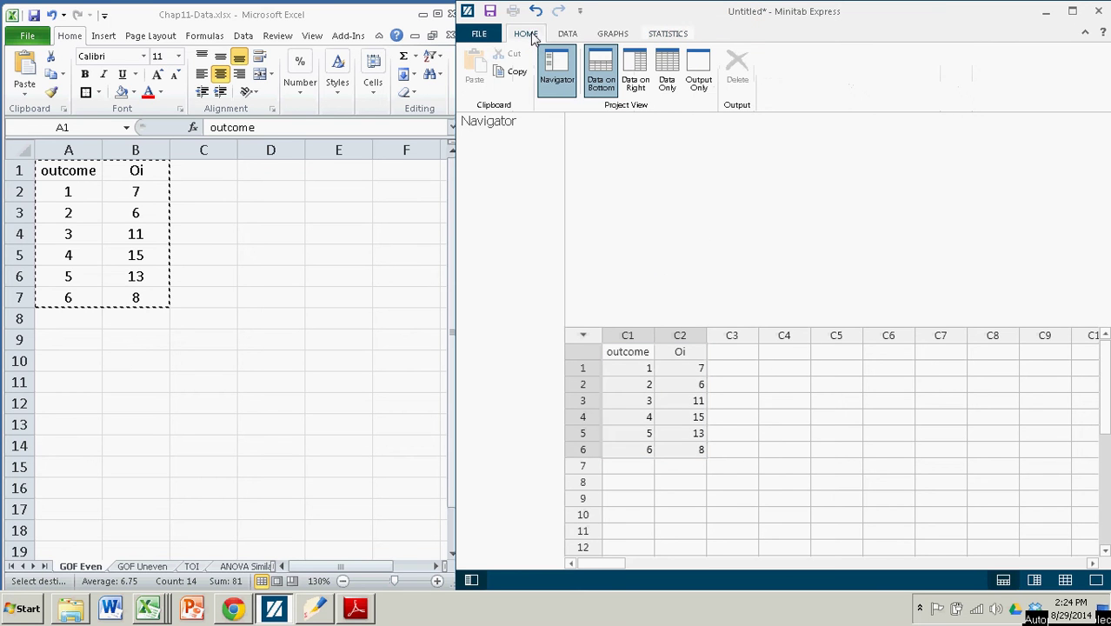
pyautogui.click(668, 39)
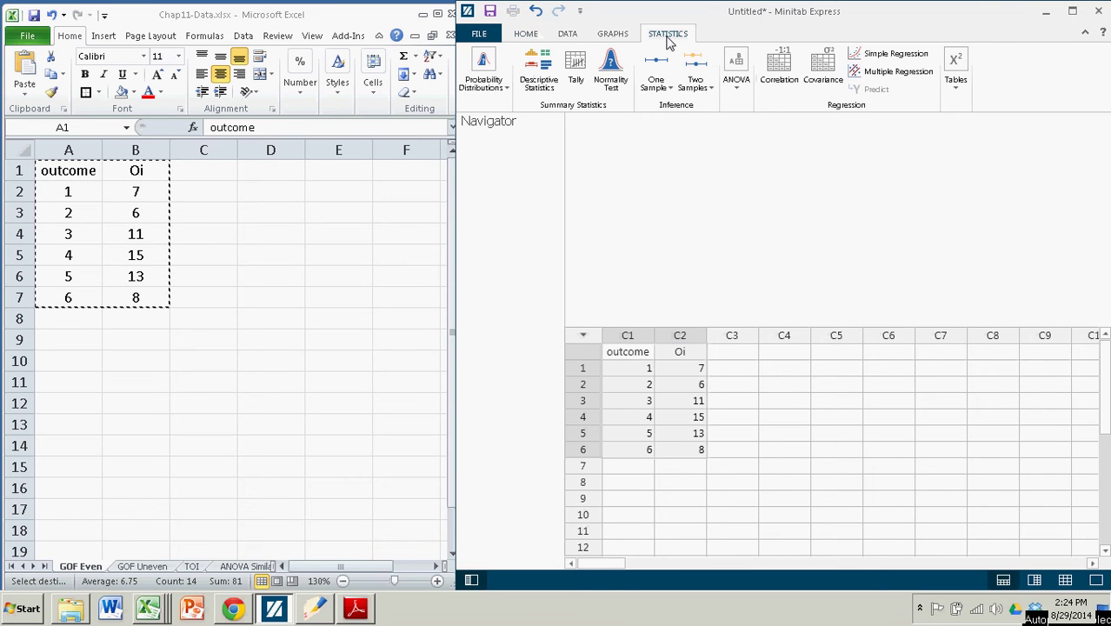
pyautogui.click(954, 68)
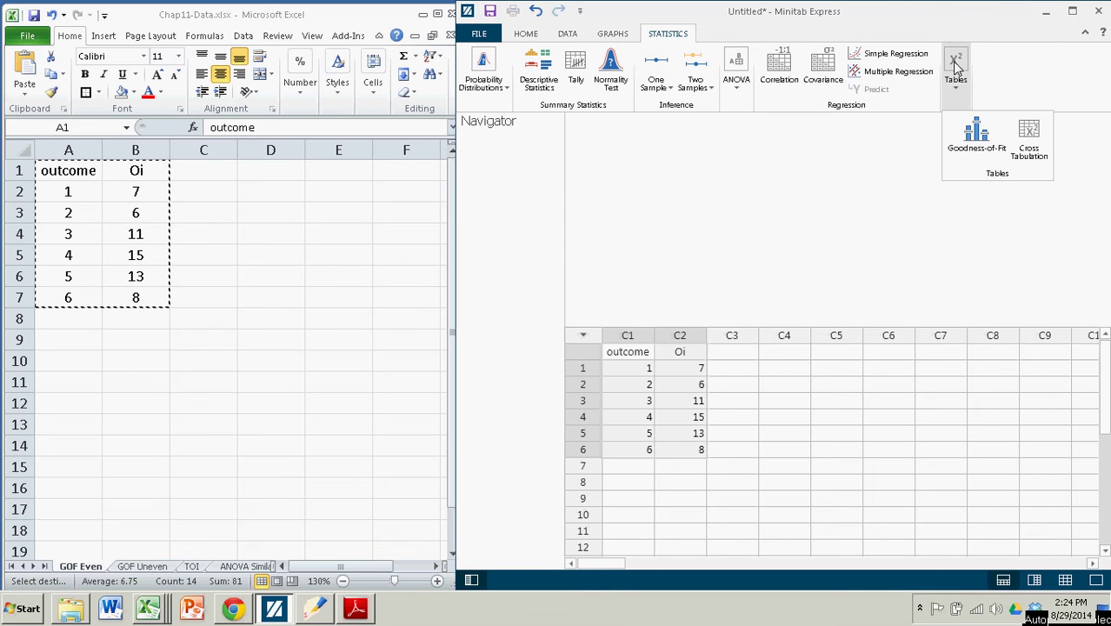
pyautogui.click(978, 142)
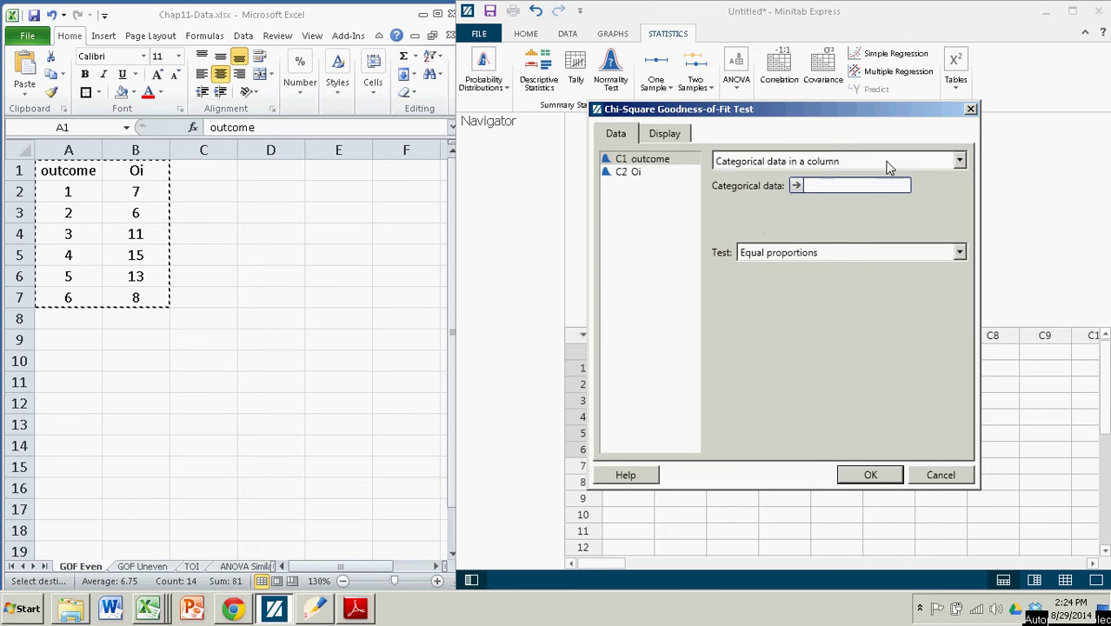
# Test summarized Oi counts with outcome categories against equal proportions and run it.
pyautogui.click(956, 162)
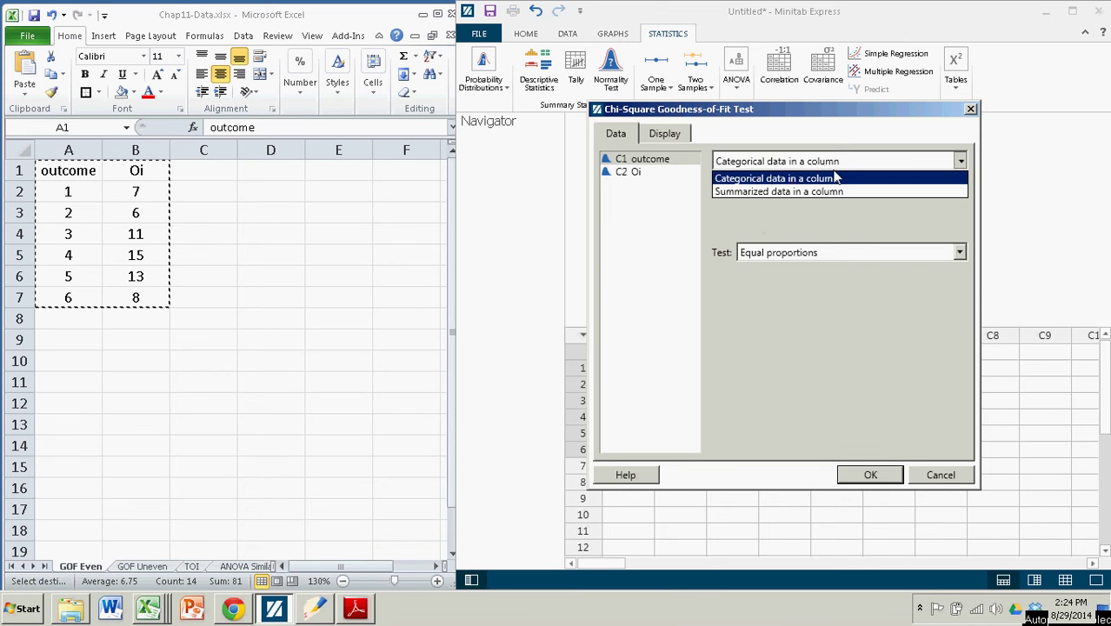
pyautogui.click(782, 193)
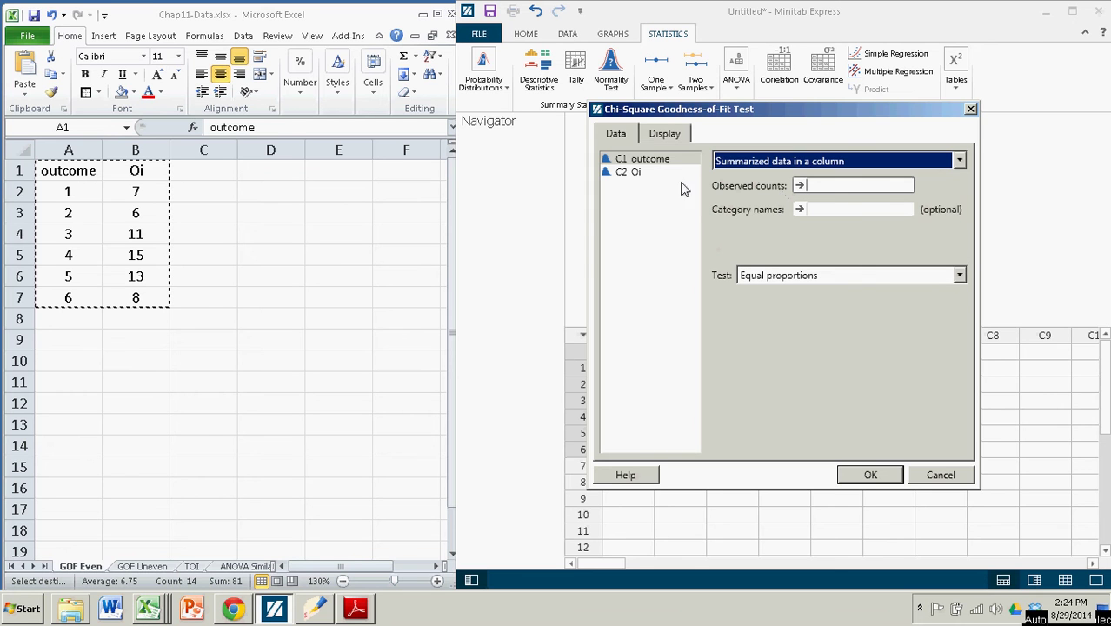
pyautogui.click(632, 173)
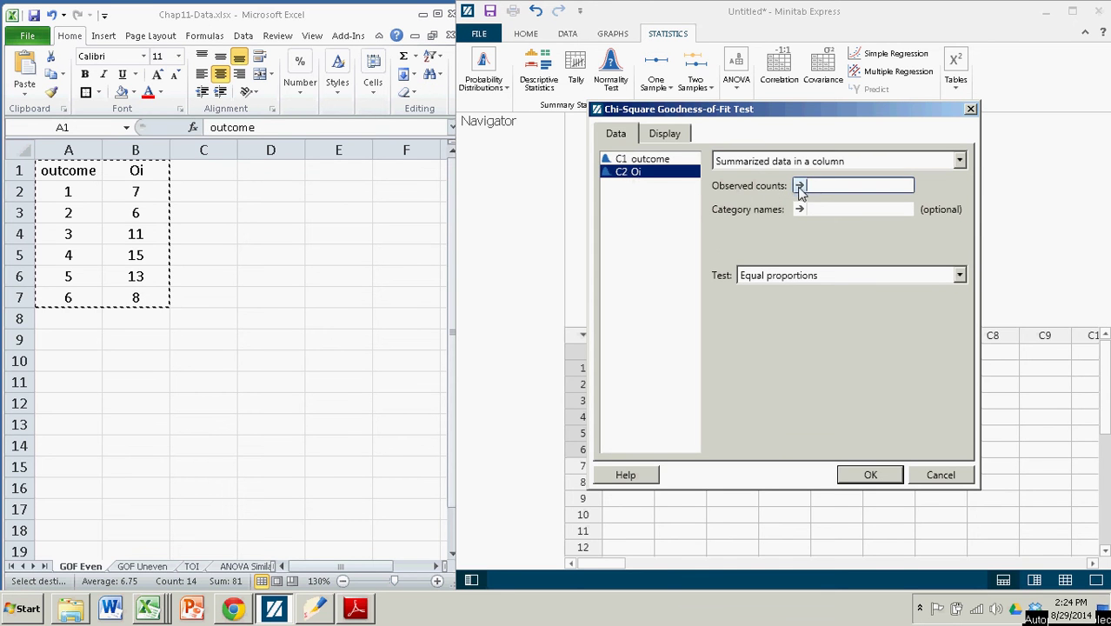
pyautogui.click(799, 185)
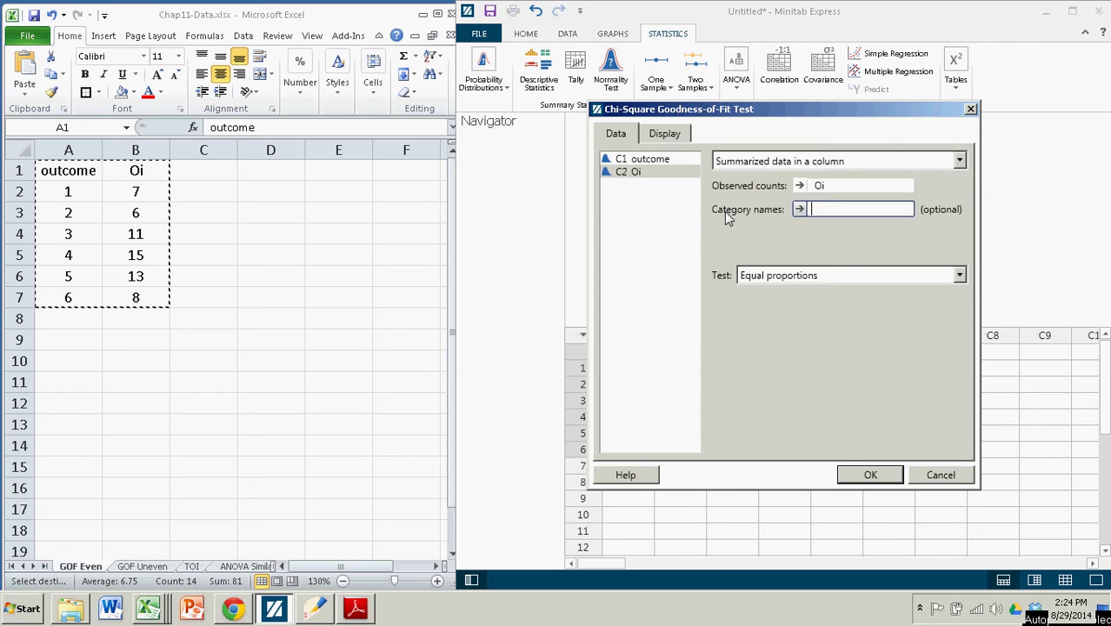
pyautogui.click(646, 165)
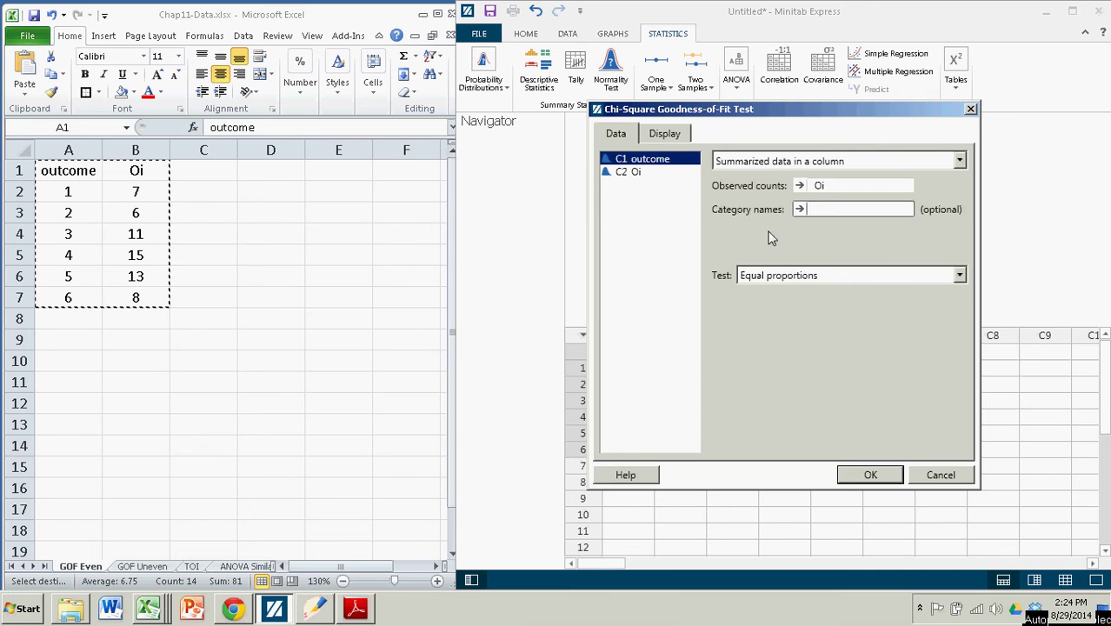
pyautogui.click(799, 208)
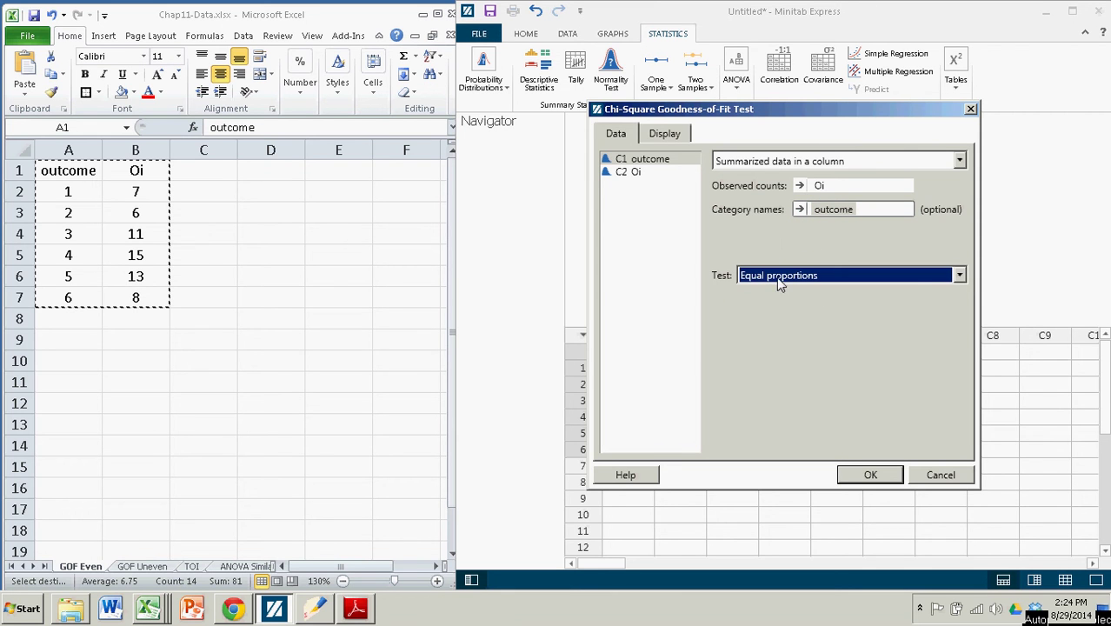
pyautogui.click(958, 276)
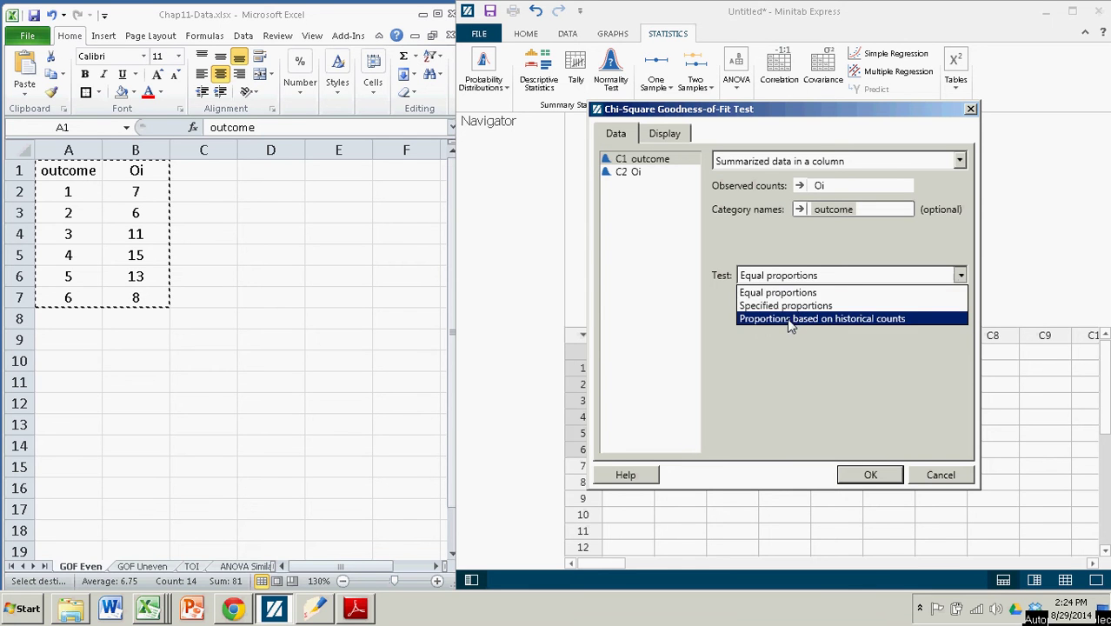
pyautogui.click(754, 347)
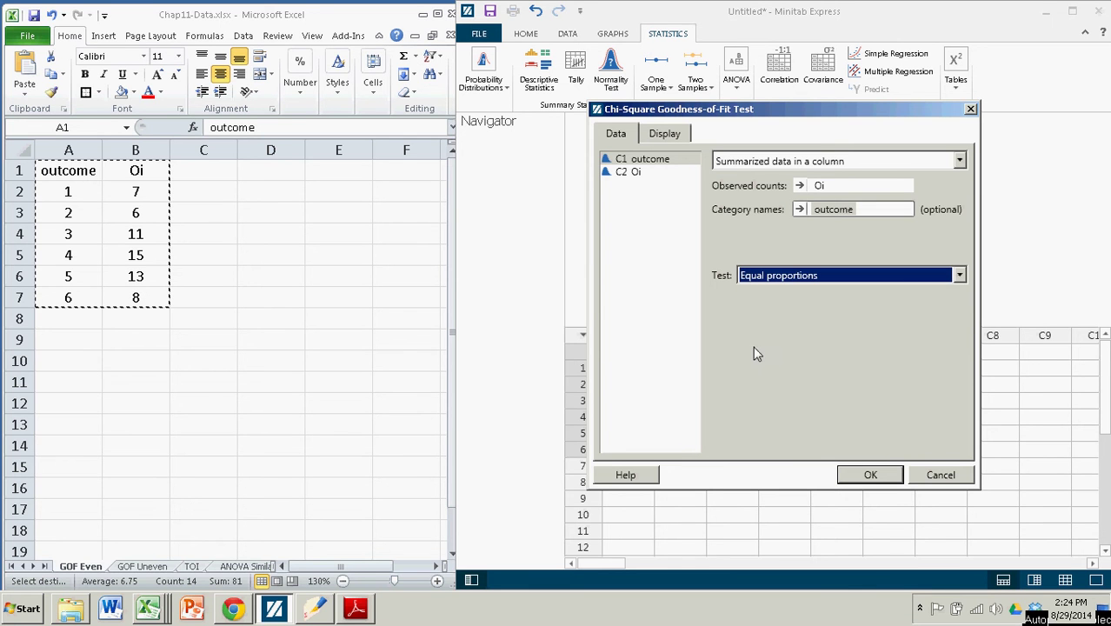
pyautogui.click(871, 478)
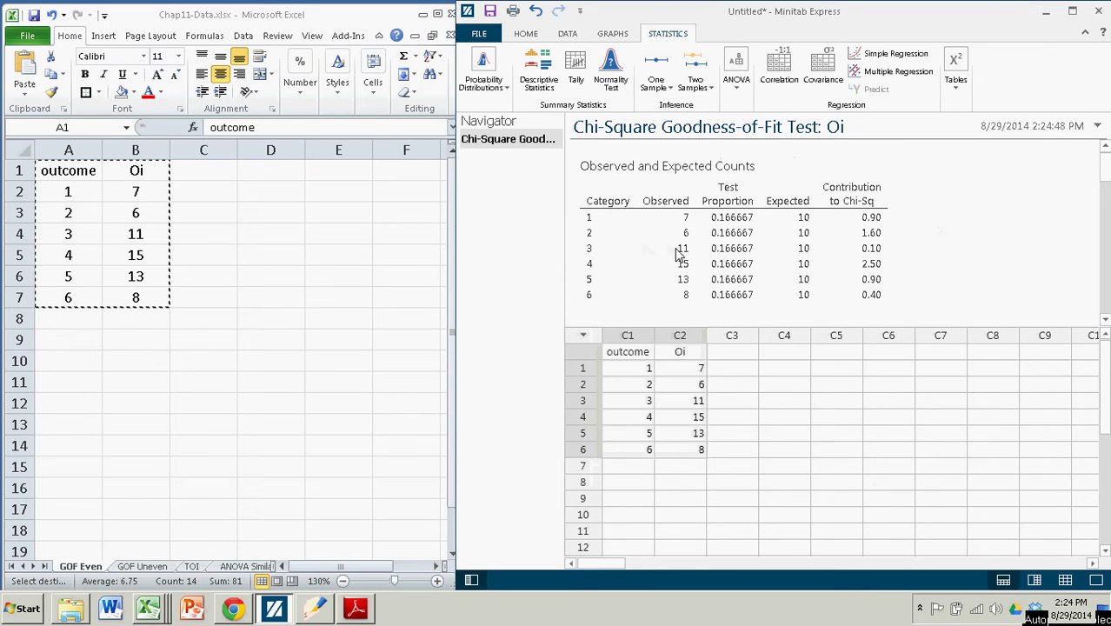
pyautogui.scroll(-2, 717, 258)
pyautogui.scroll(2, 745, 261)
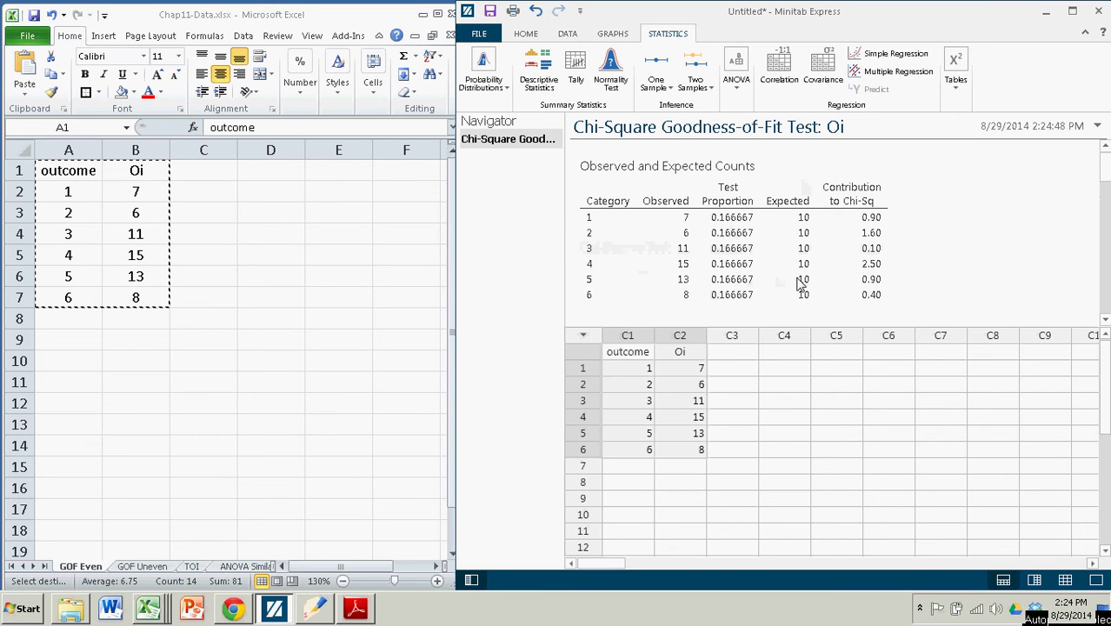
pyautogui.scroll(-2, 756, 253)
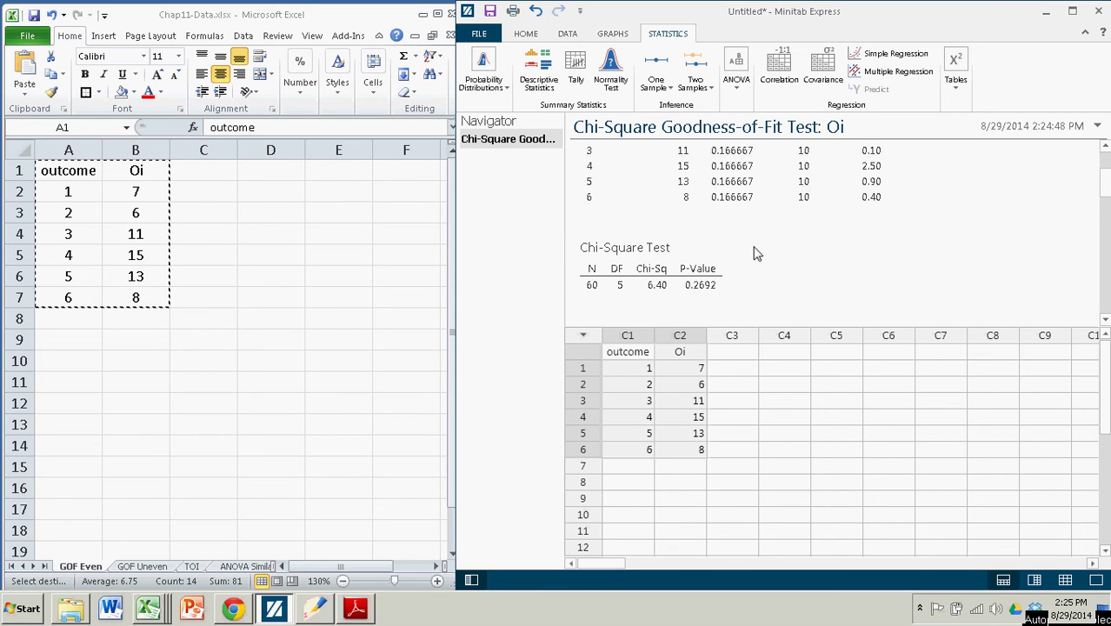
pyautogui.scroll(-2, 754, 253)
pyautogui.scroll(2, 672, 195)
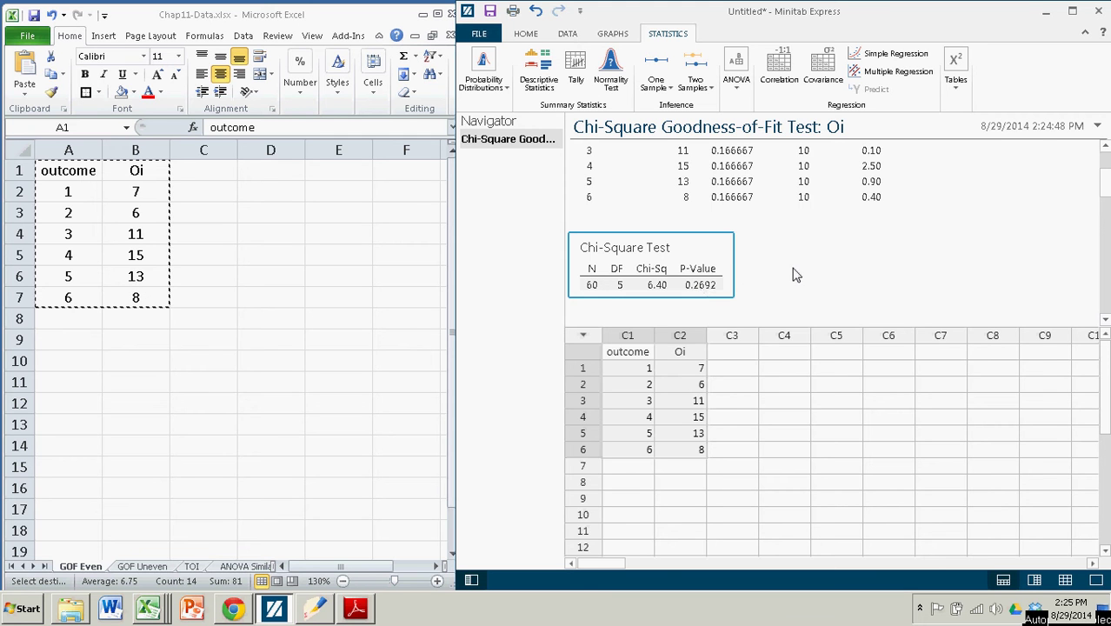
# Scroll to the observed-versus-expected chart and enlarge the output pane to show it fully.
pyautogui.scroll(-5, 793, 275)
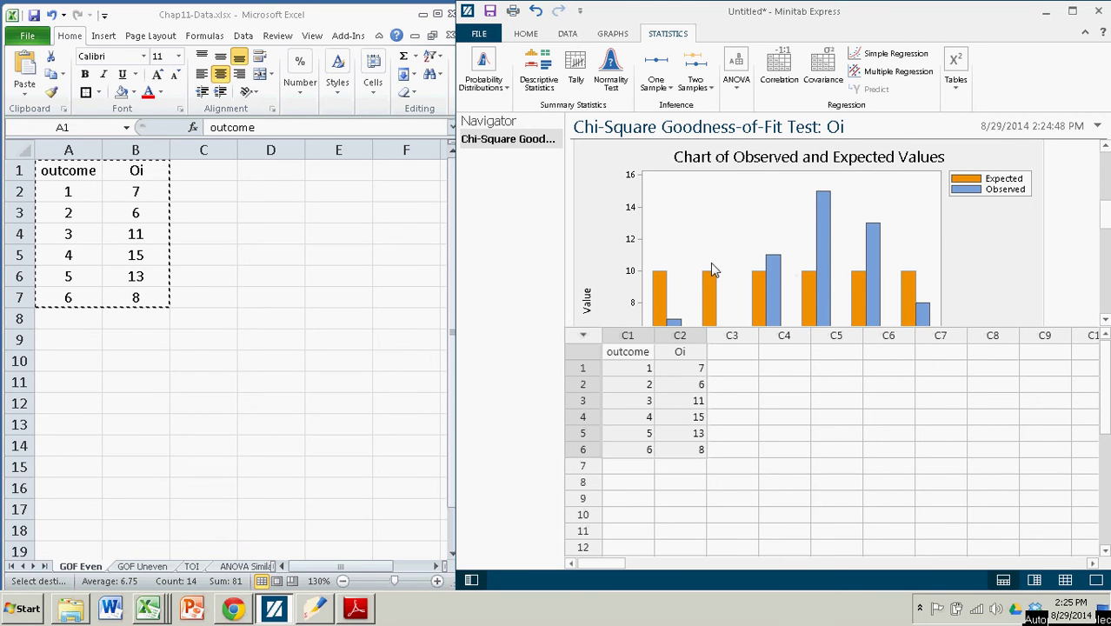
pyautogui.scroll(-2, 749, 263)
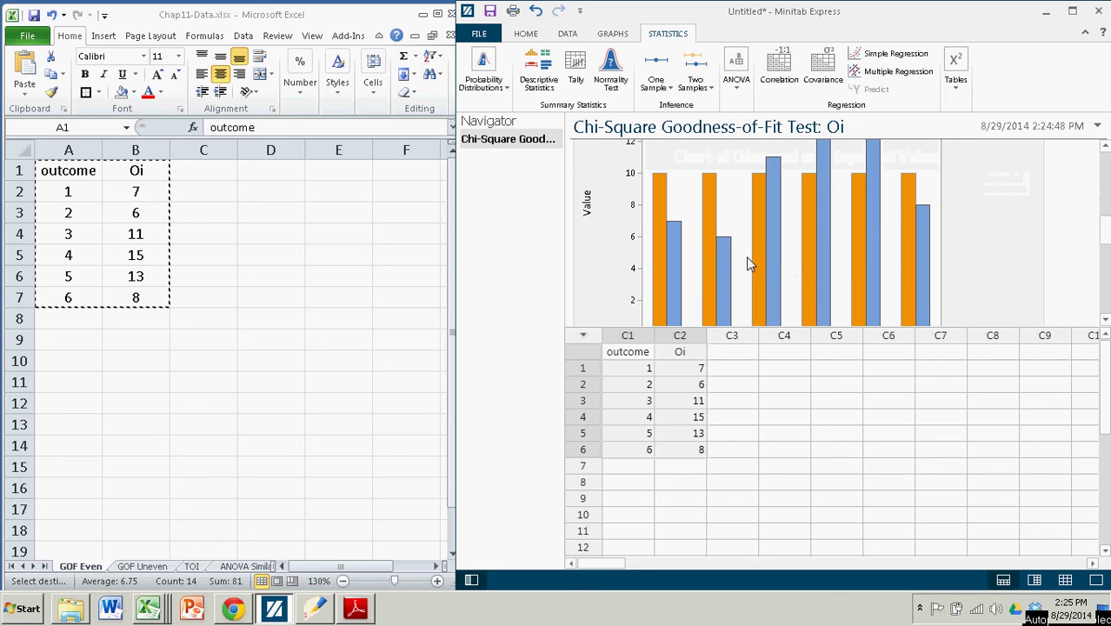
pyautogui.scroll(-3, 765, 260)
pyautogui.scroll(5, 775, 264)
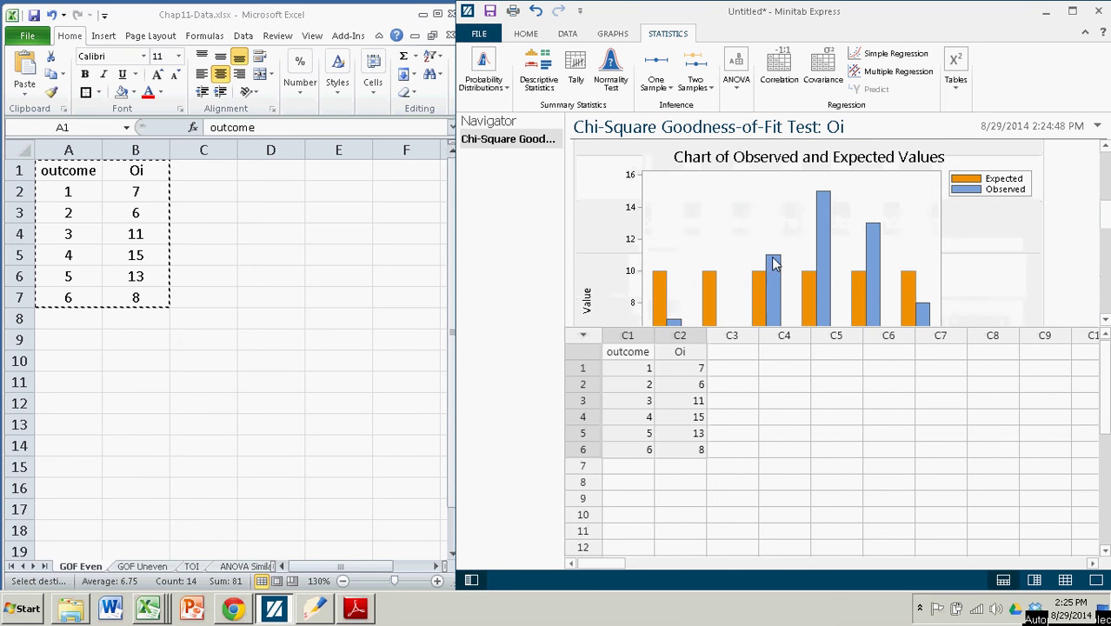
pyautogui.scroll(-2, 774, 265)
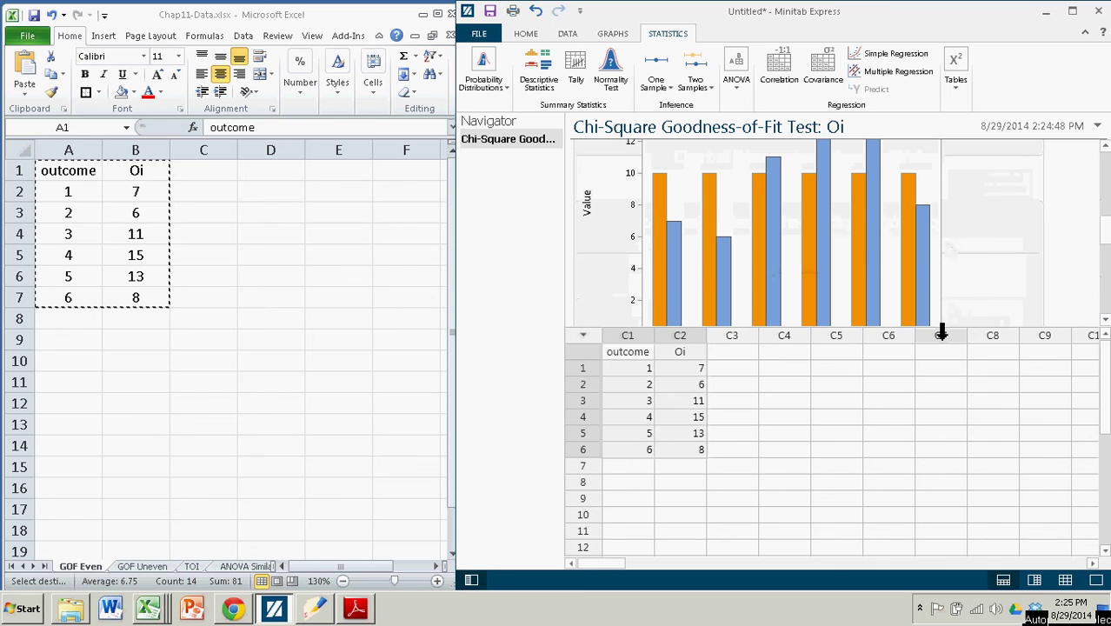
pyautogui.moveTo(938, 325); pyautogui.dragTo(931, 411)
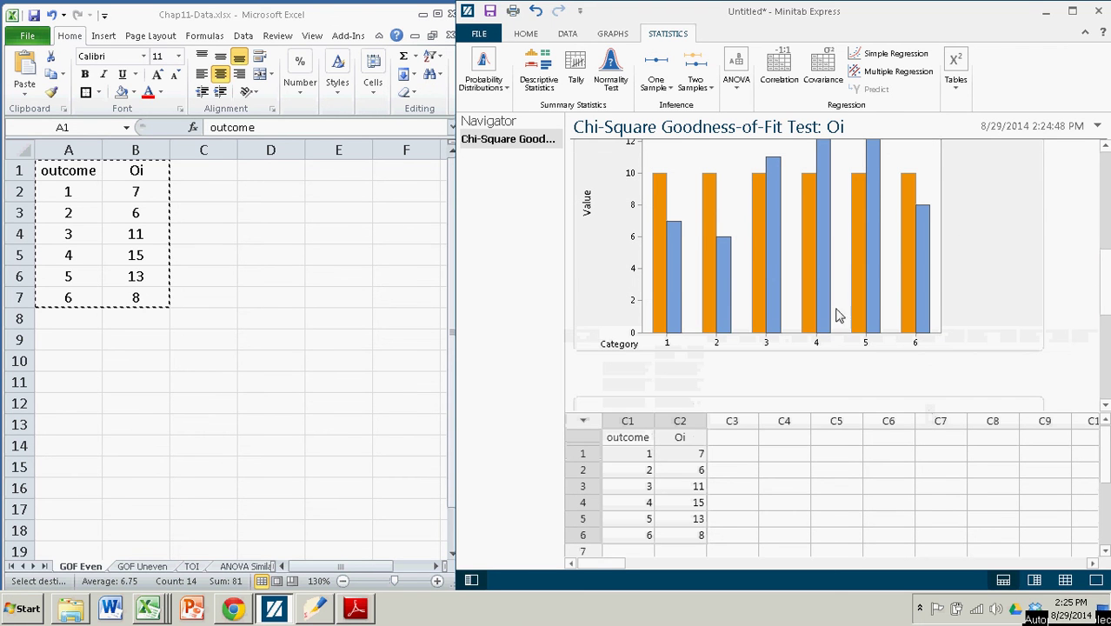
pyautogui.scroll(2, 995, 293)
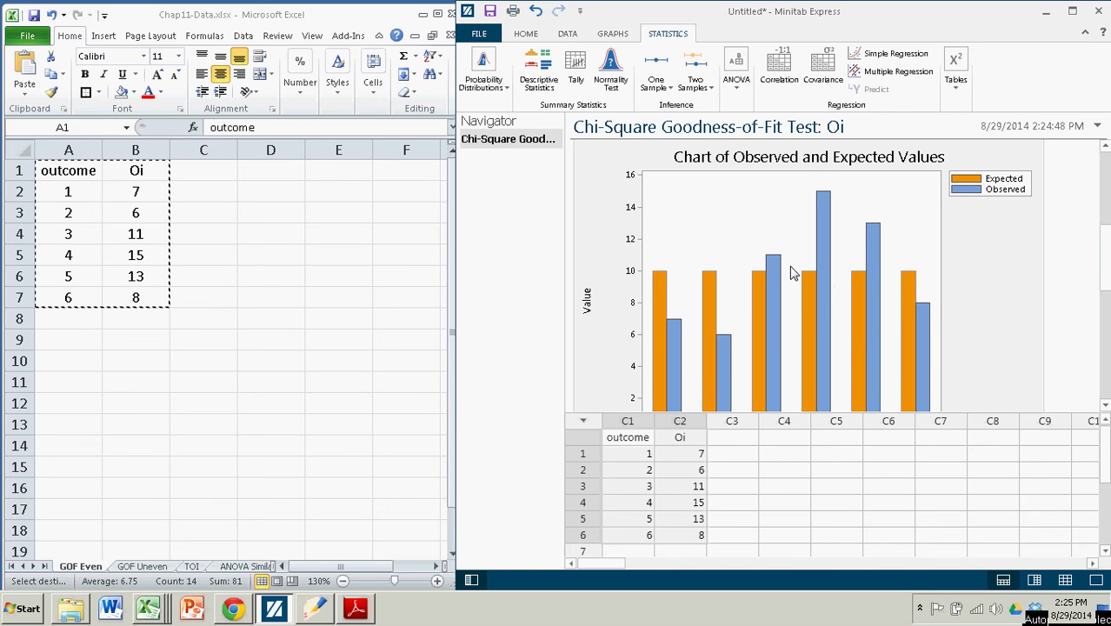
pyautogui.scroll(-3, 791, 273)
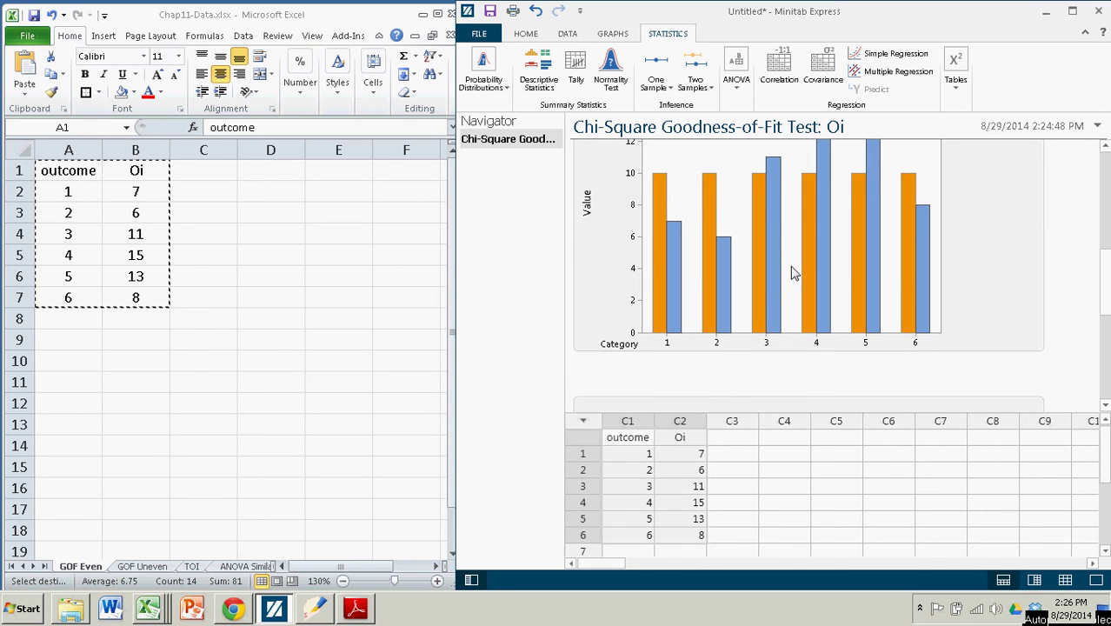
# Switch to Excel's GOF Uneven sheet and shrink Minitab's results pane to show more rows.
pyautogui.hotkey('alt', 'Tab')
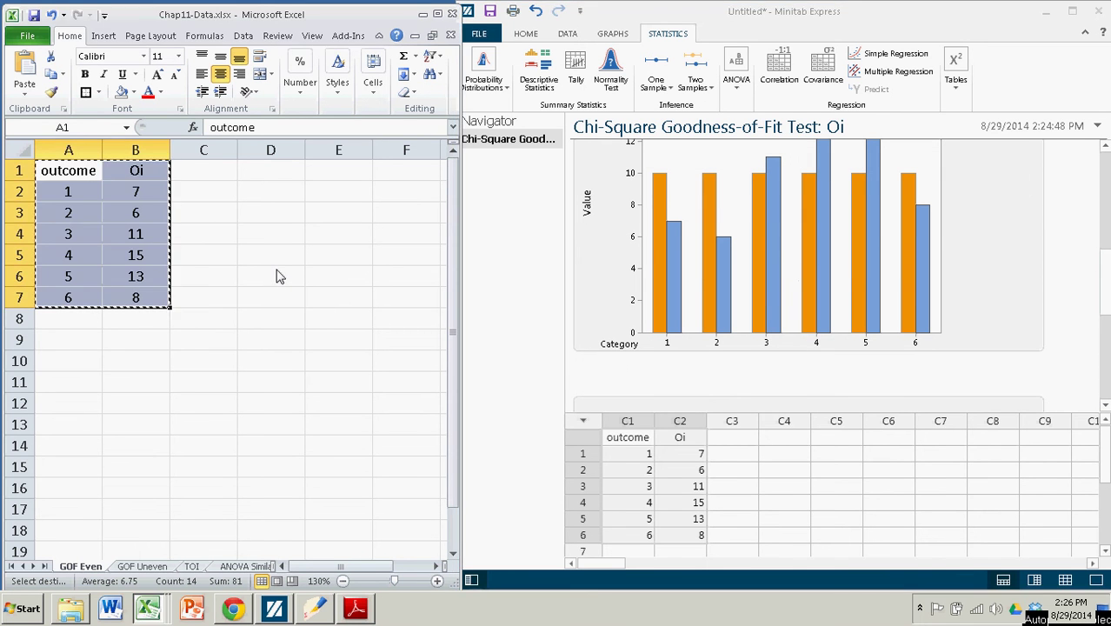
pyautogui.click(271, 259)
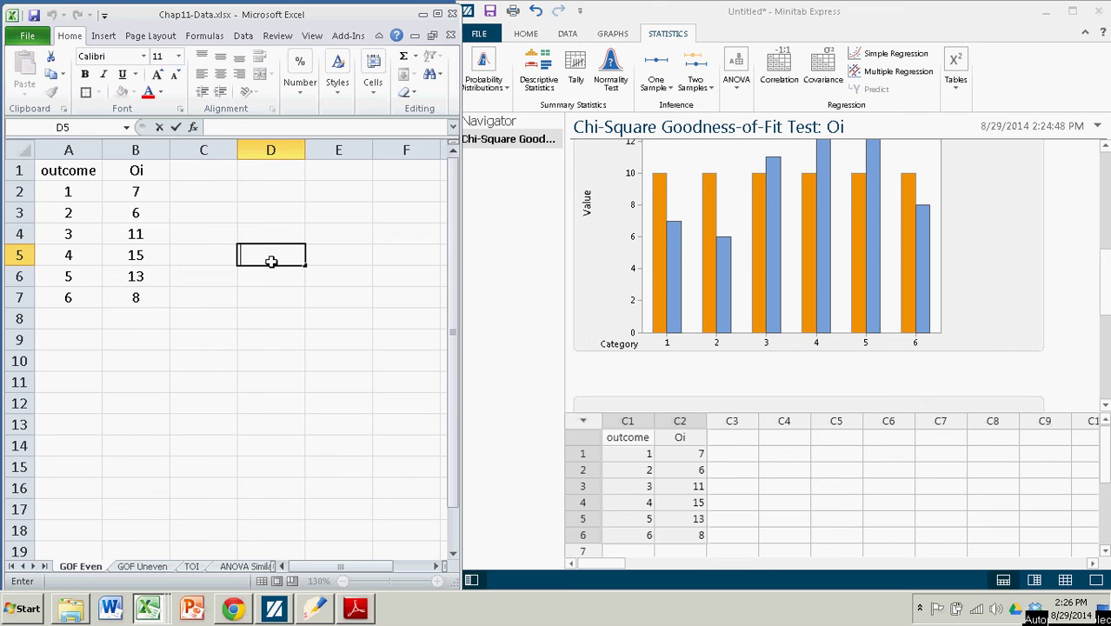
pyautogui.click(713, 376)
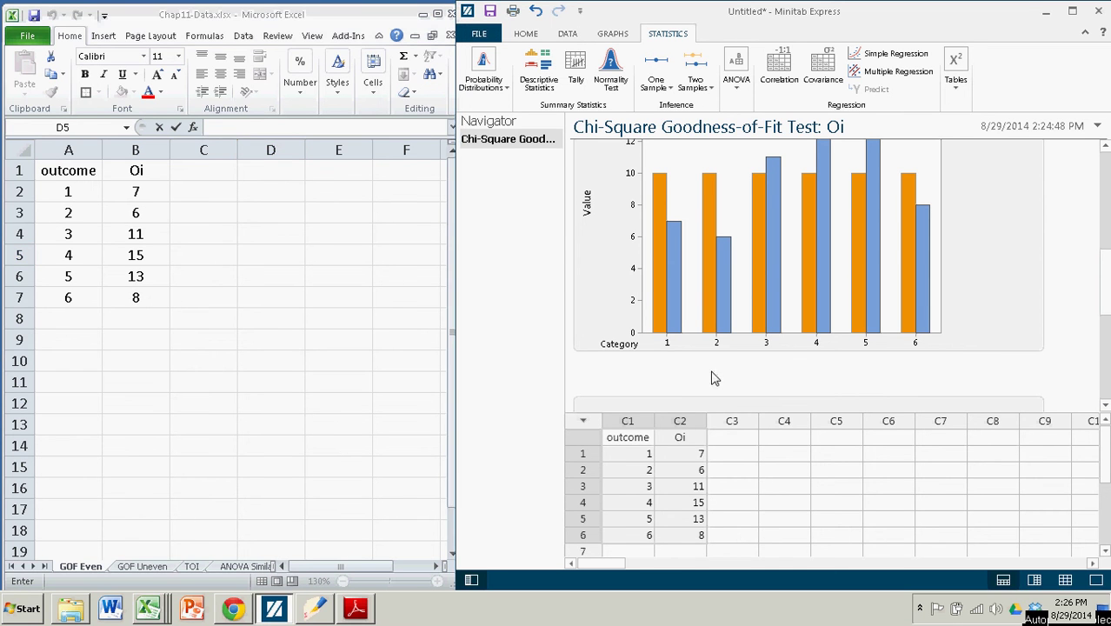
pyautogui.click(154, 570)
pyautogui.click(147, 567)
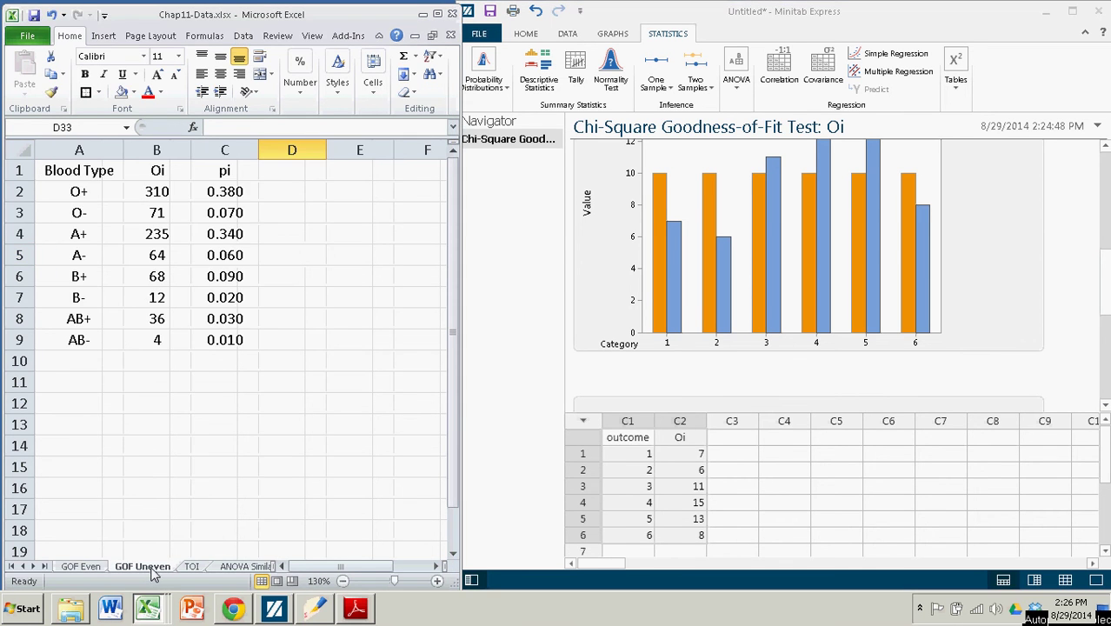
pyautogui.click(281, 411)
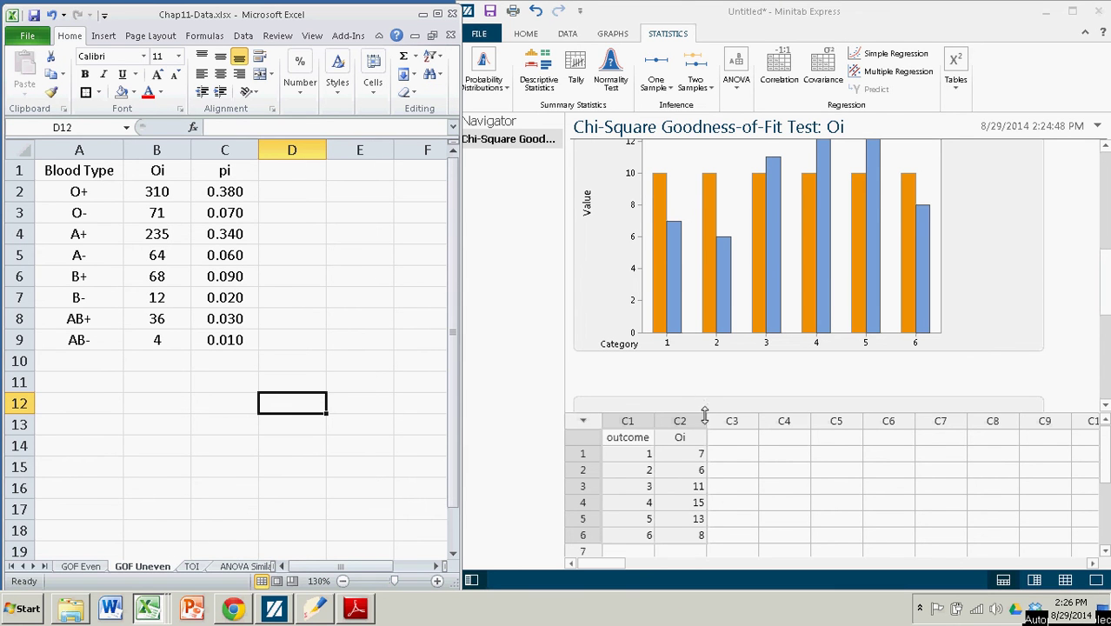
pyautogui.click(704, 387)
pyautogui.moveTo(705, 387); pyautogui.dragTo(705, 268)
pyautogui.click(337, 290)
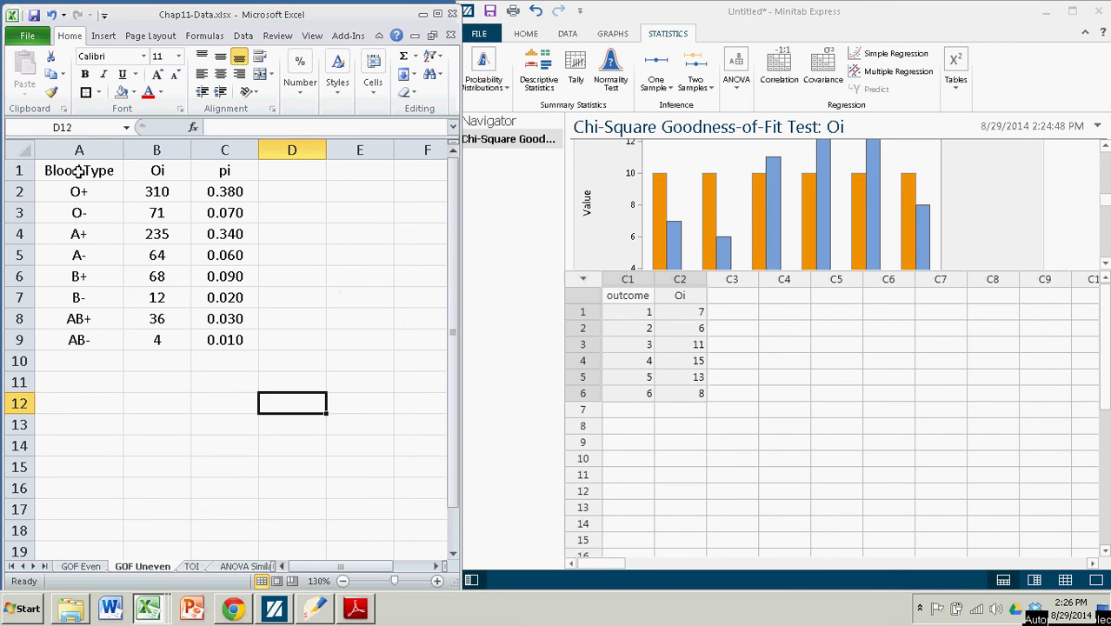
# Point out the Oi and pi columns, then copy the blood-type table A1:C9.
pyautogui.click(155, 171)
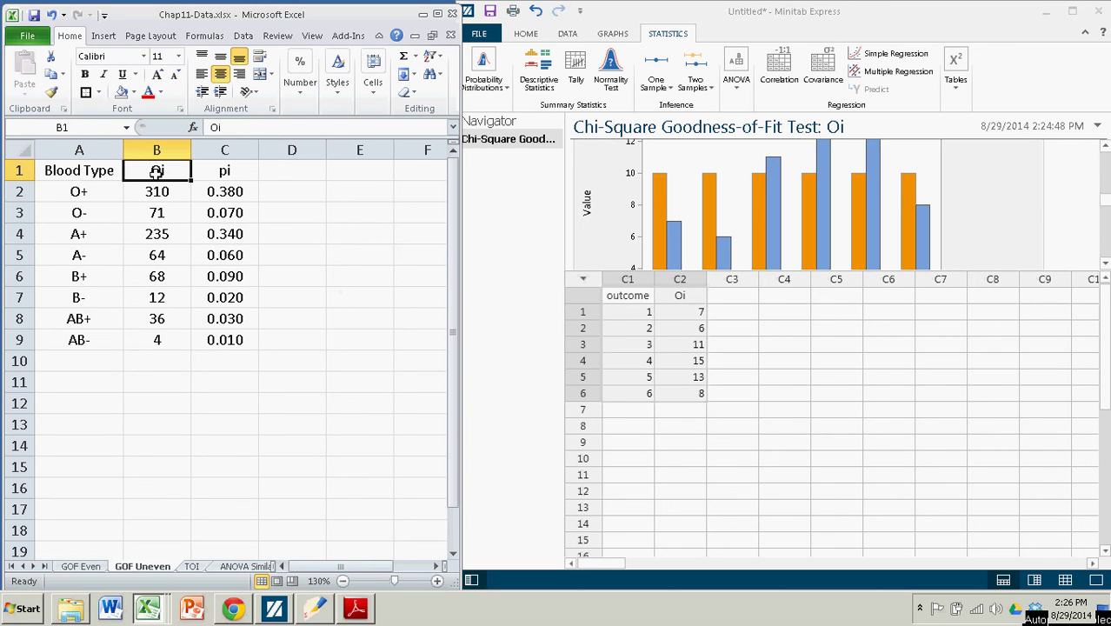
pyautogui.click(228, 172)
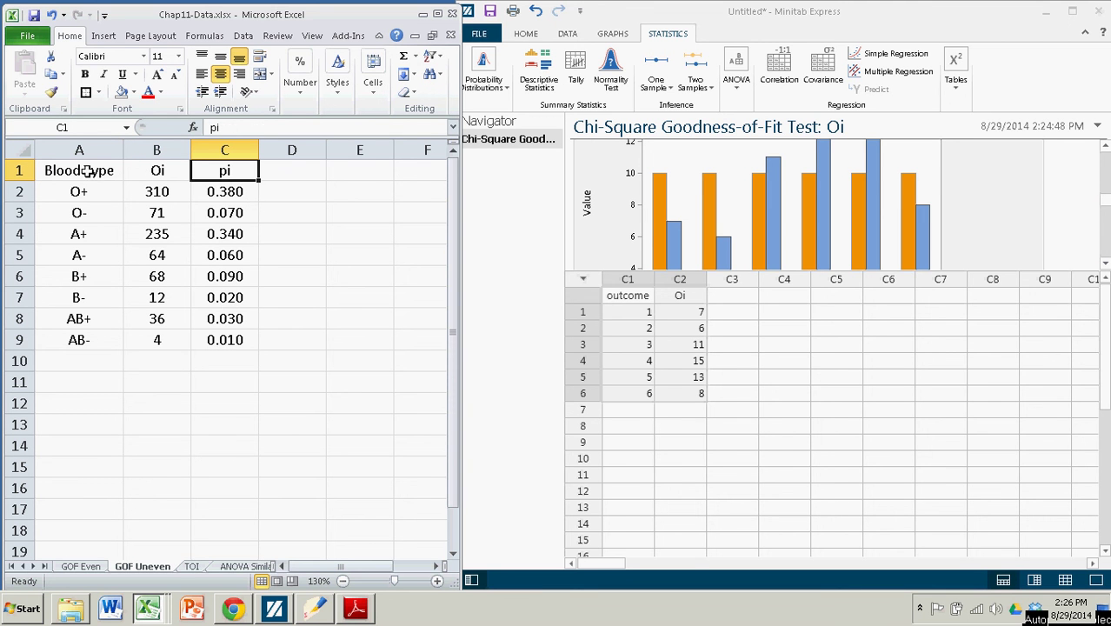
pyautogui.moveTo(91, 173); pyautogui.dragTo(215, 337)
pyautogui.rightClick(225, 277)
pyautogui.click(261, 309)
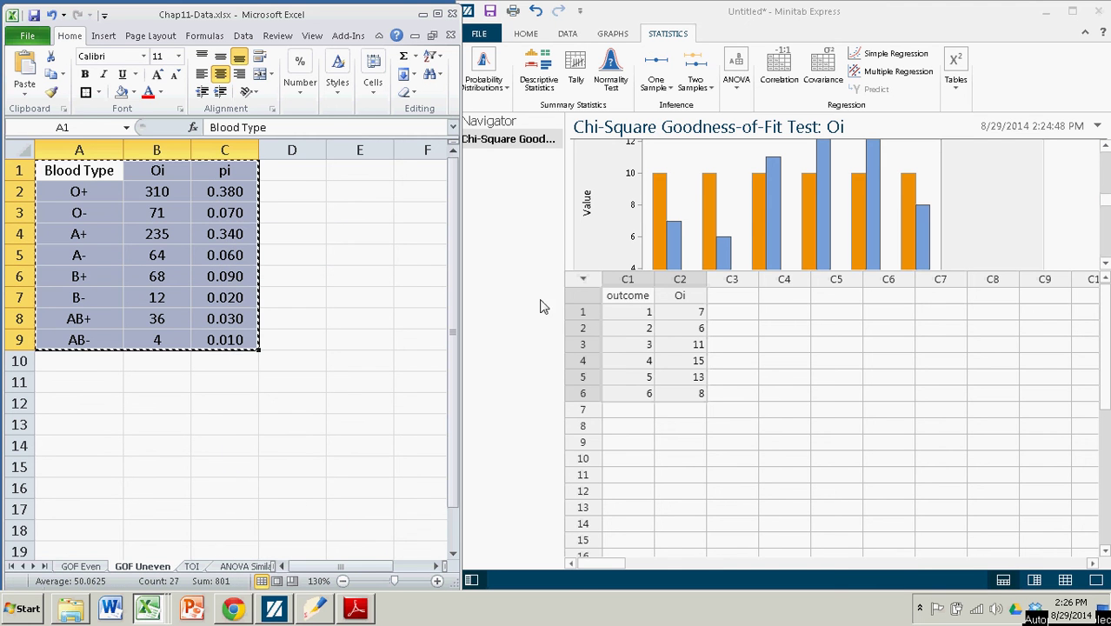
# Paste the blood-type table over the Minitab worksheet starting at C1.
pyautogui.click(632, 298)
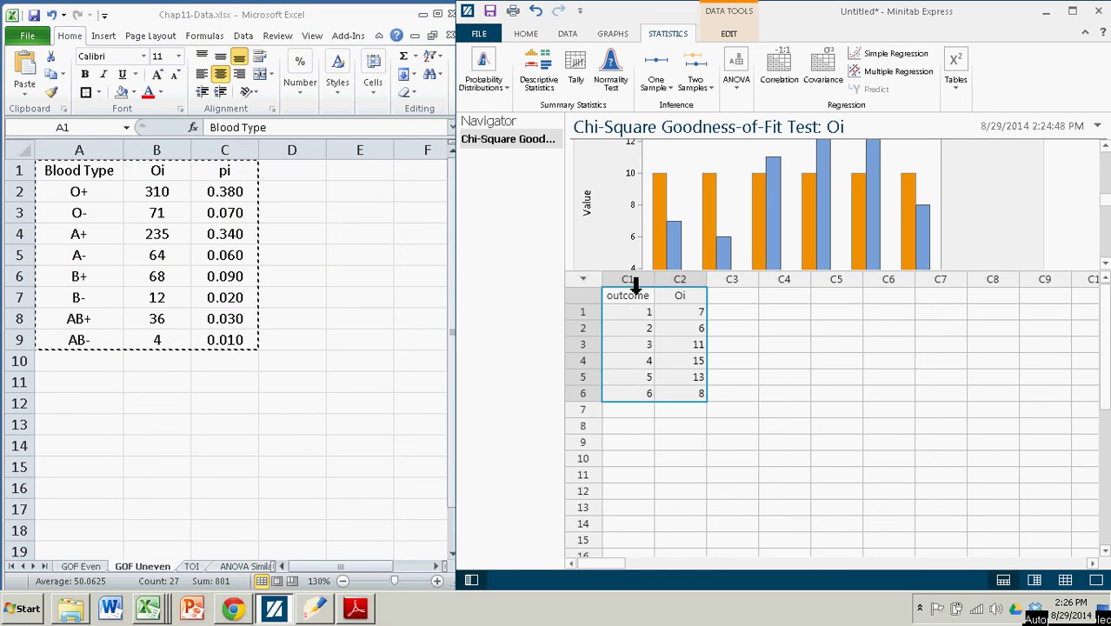
pyautogui.click(648, 285)
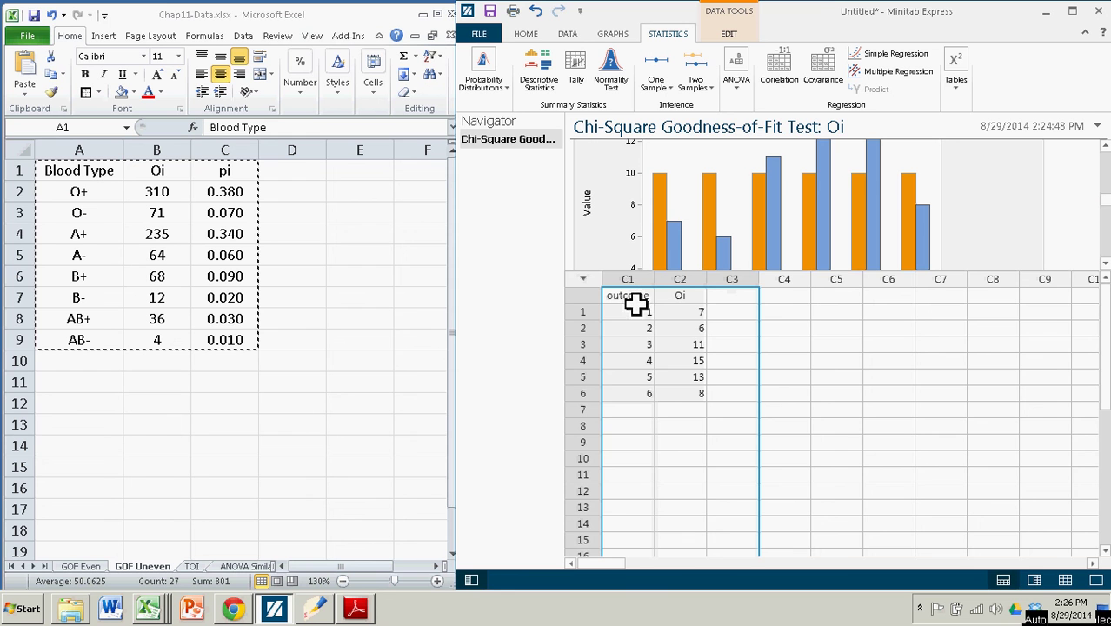
pyautogui.rightClick(632, 301)
pyautogui.click(658, 347)
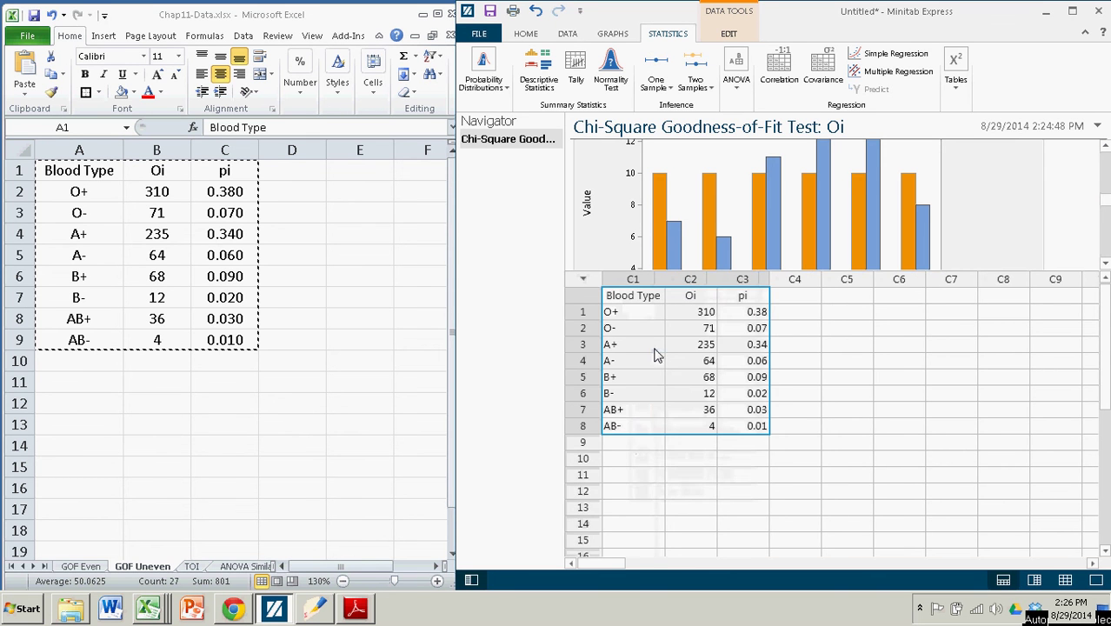
pyautogui.click(666, 393)
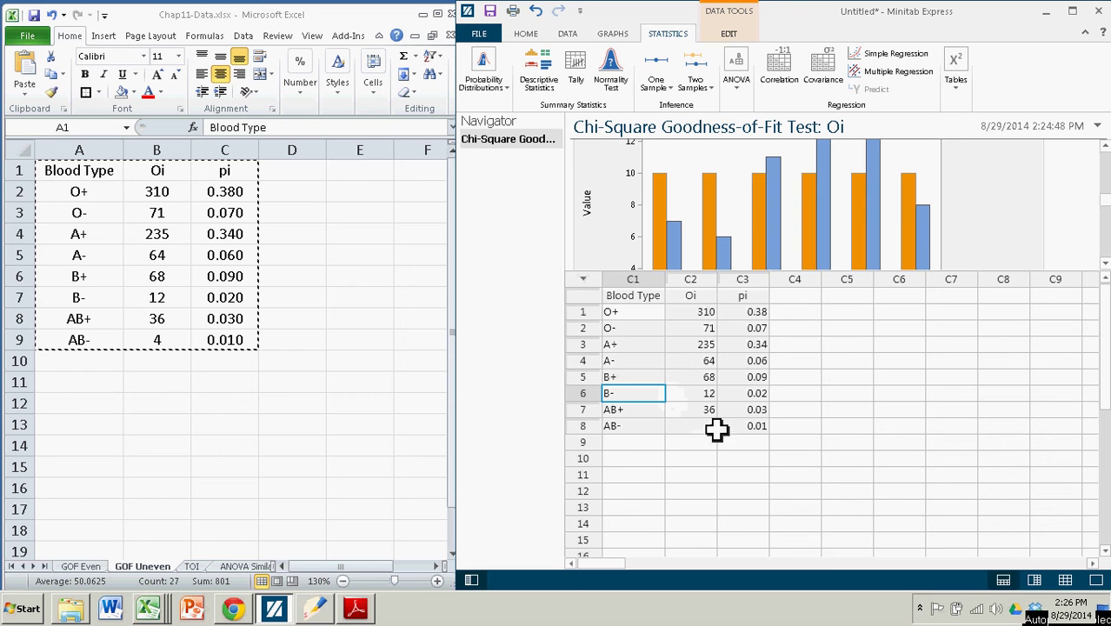
pyautogui.click(956, 64)
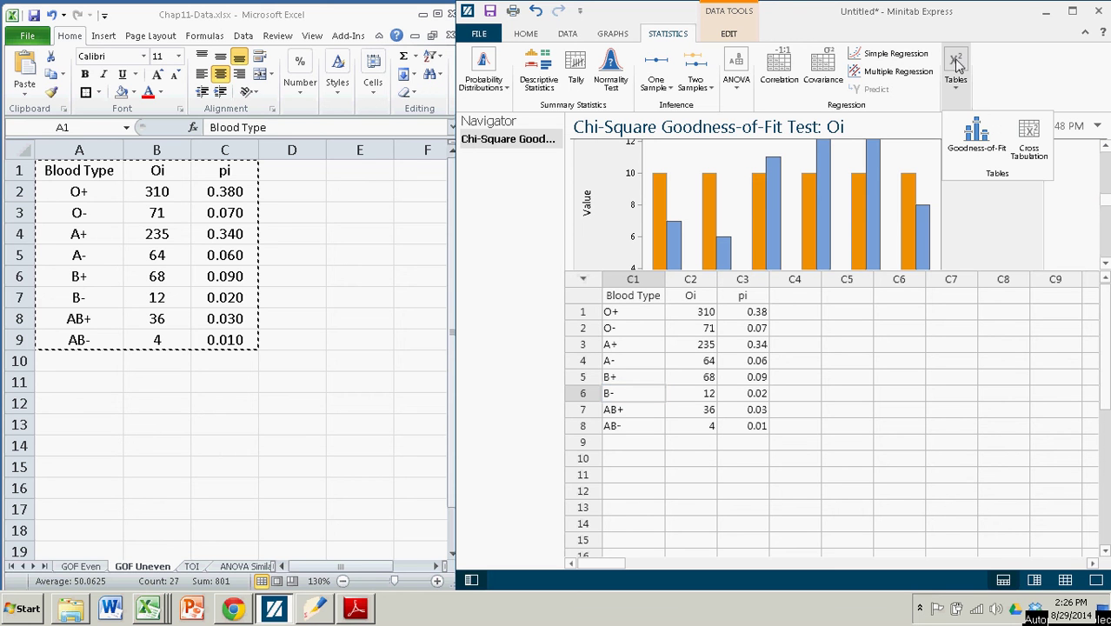
# Set up goodness-of-fit with summarized Oi counts, Blood Type categories and Specified proportions.
pyautogui.click(977, 138)
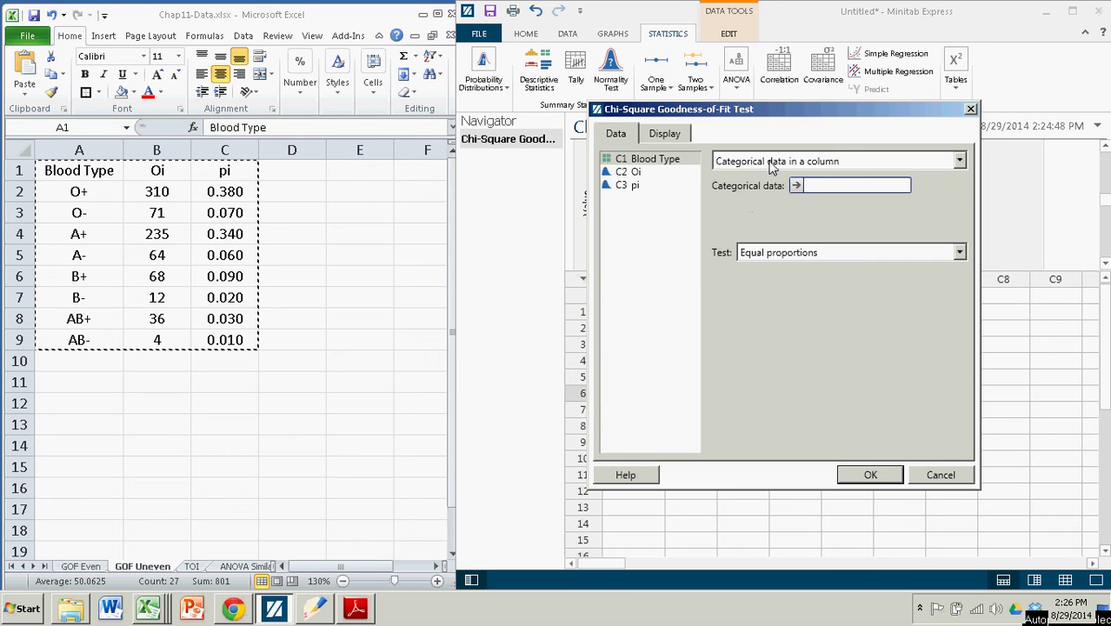
pyautogui.click(959, 163)
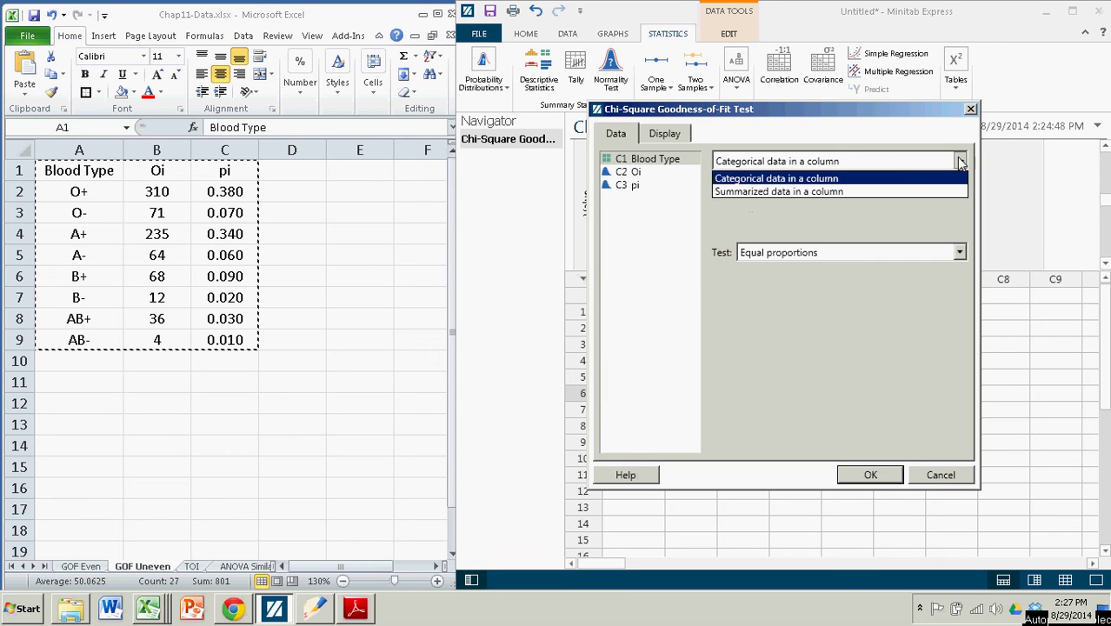
pyautogui.click(818, 192)
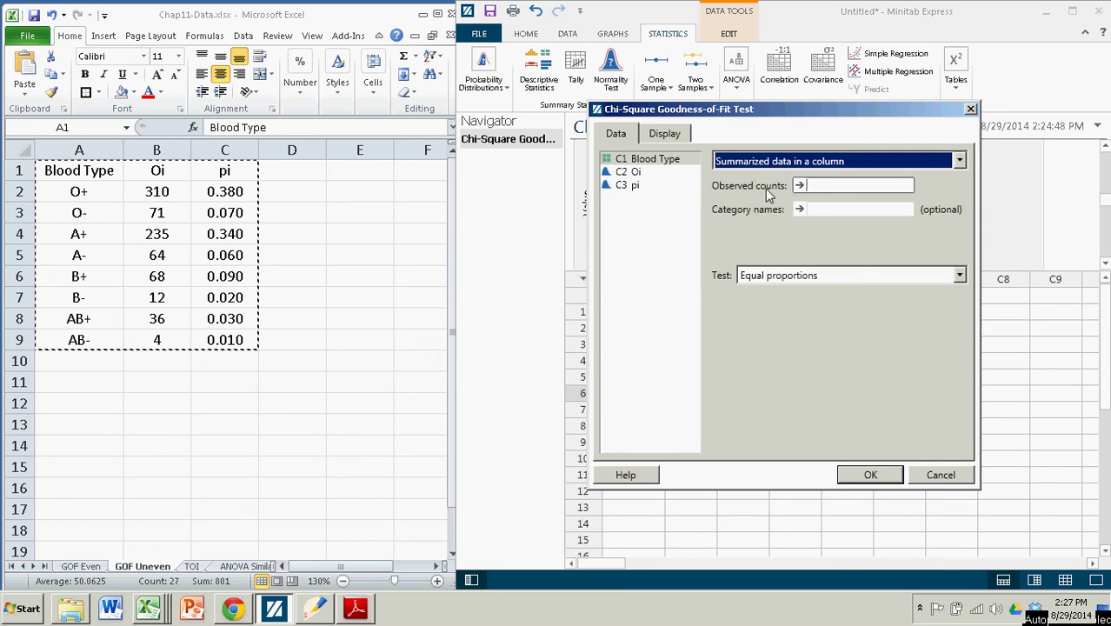
pyautogui.click(626, 173)
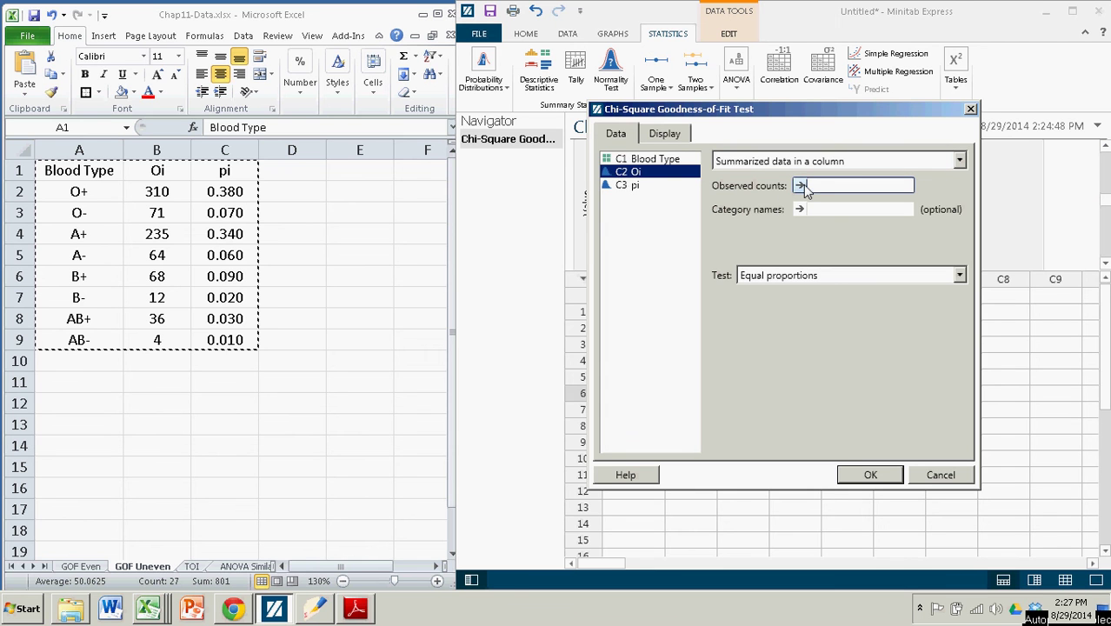
pyautogui.click(799, 186)
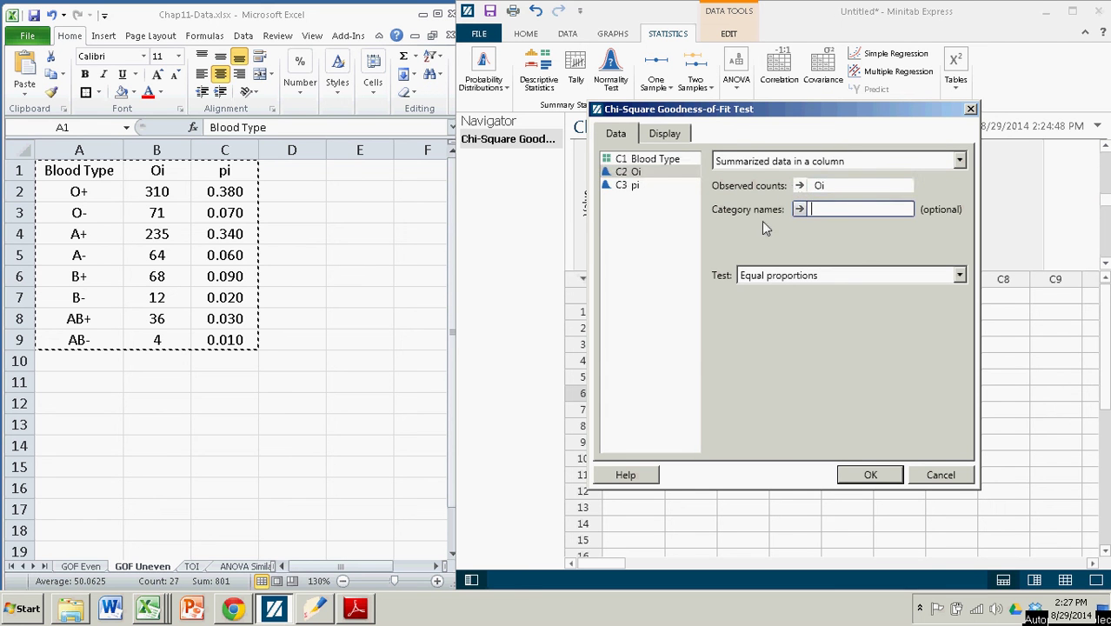
pyautogui.click(665, 162)
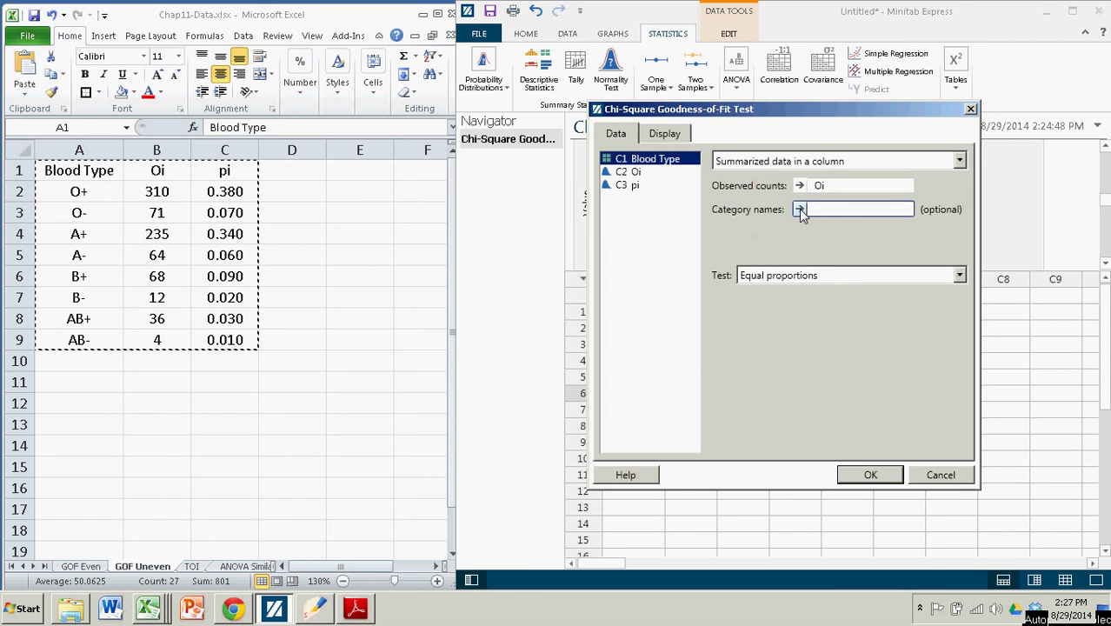
pyautogui.click(799, 209)
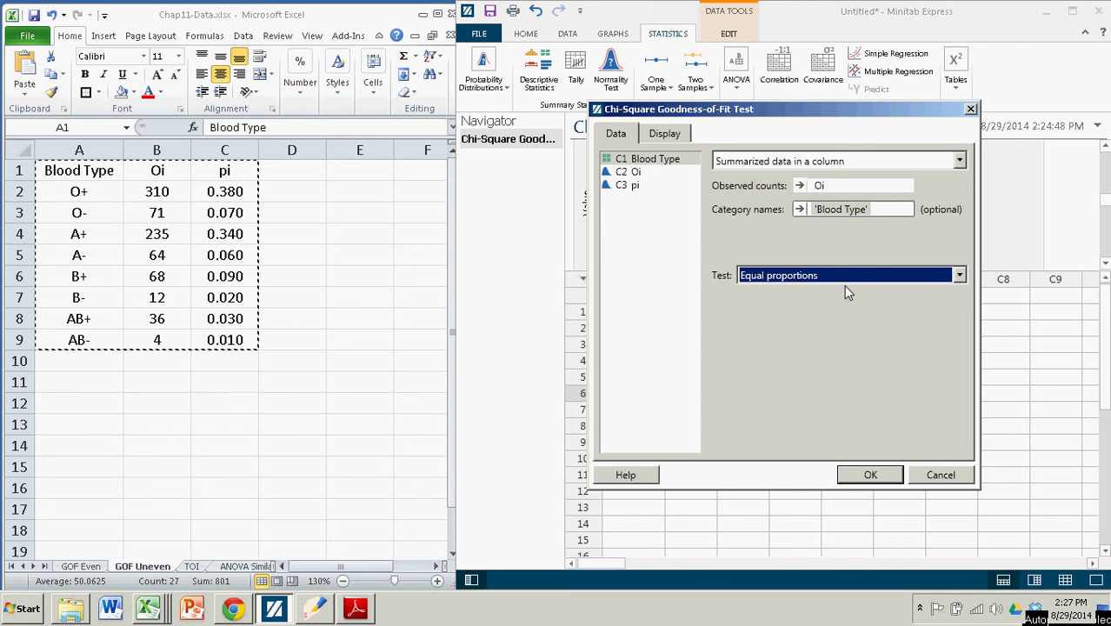
pyautogui.click(959, 276)
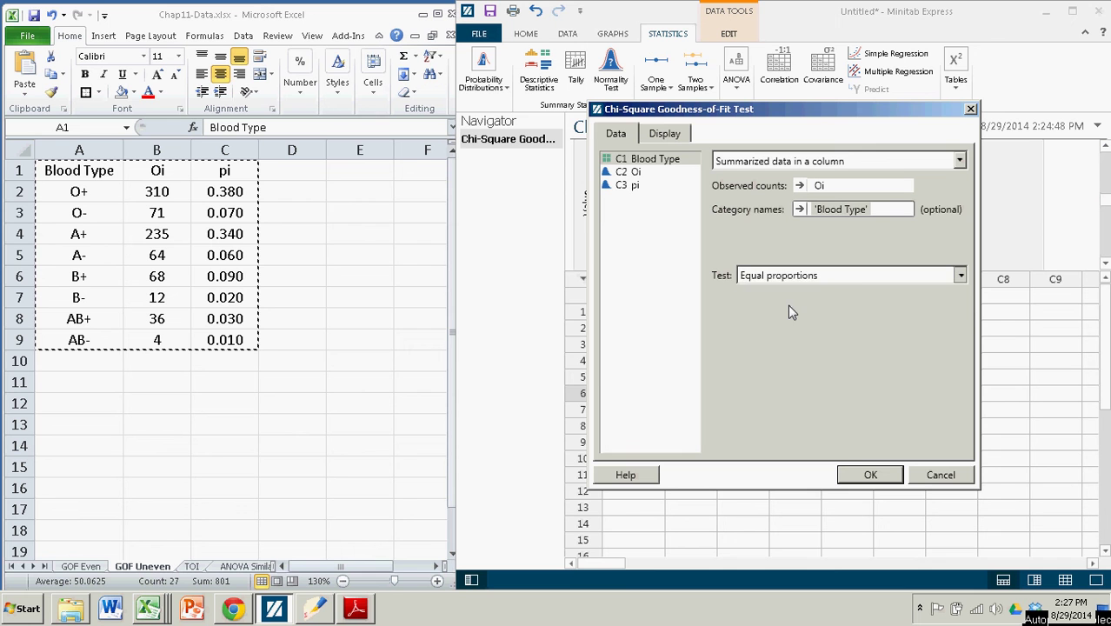
pyautogui.click(789, 306)
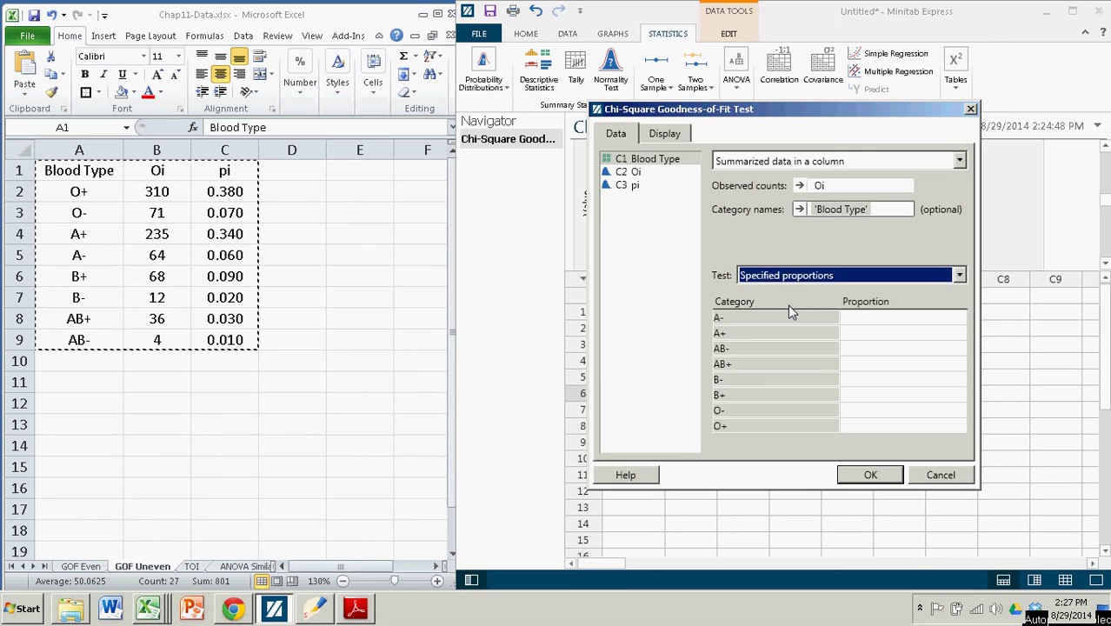
pyautogui.click(859, 318)
pyautogui.click(237, 205)
pyautogui.click(237, 199)
pyautogui.click(235, 208)
pyautogui.click(235, 232)
pyautogui.click(235, 255)
pyautogui.click(235, 276)
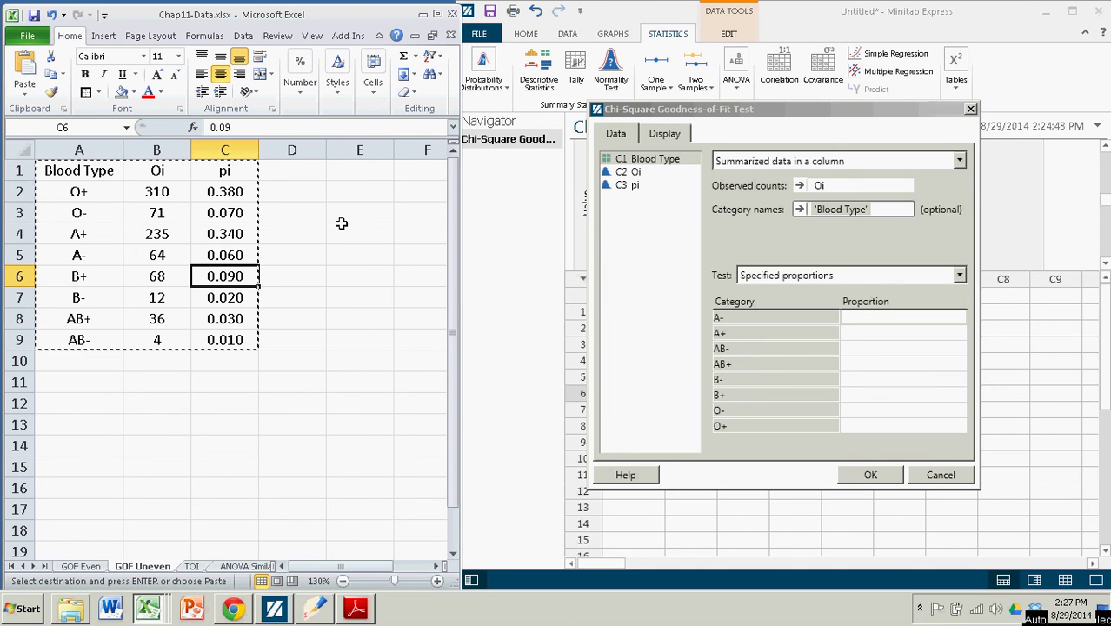
pyautogui.click(859, 333)
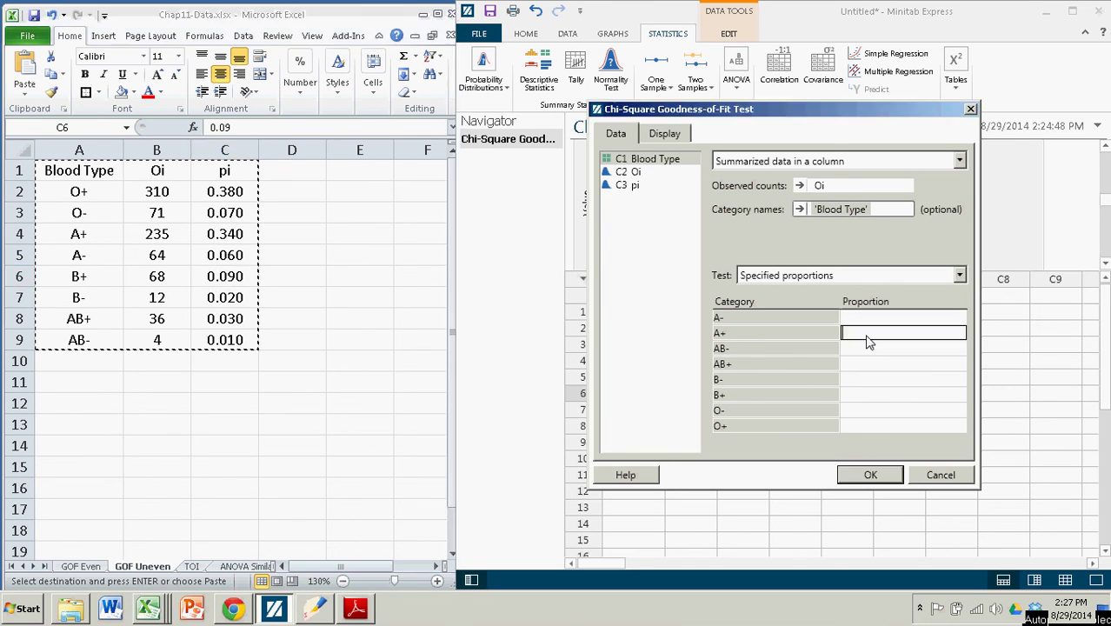
pyautogui.moveTo(765, 319); pyautogui.dragTo(769, 372)
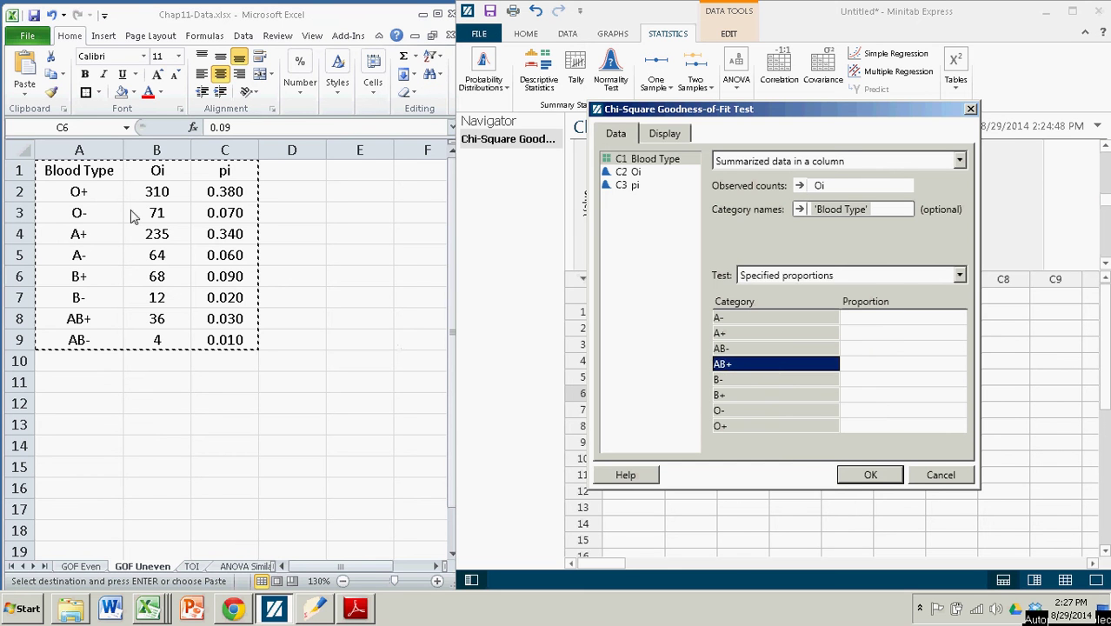
pyautogui.click(890, 393)
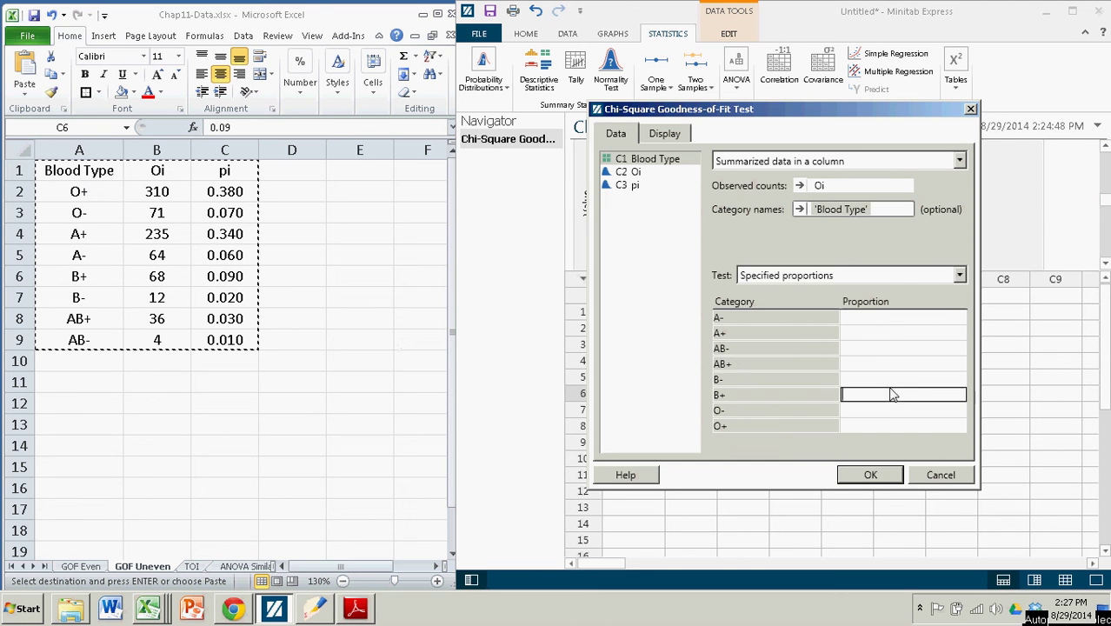
pyautogui.click(880, 321)
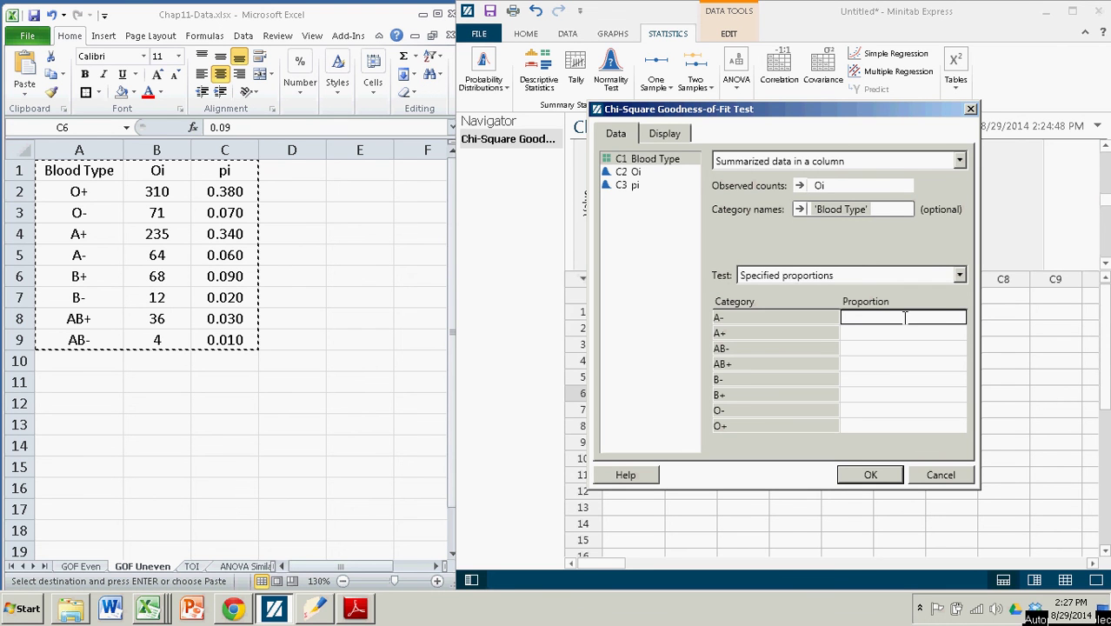
# Enter proportions A- 0.06, A+ 0.34, AB- 0.01 and AB+ 0.03.
pyautogui.write('.06')
pyautogui.click(906, 334)
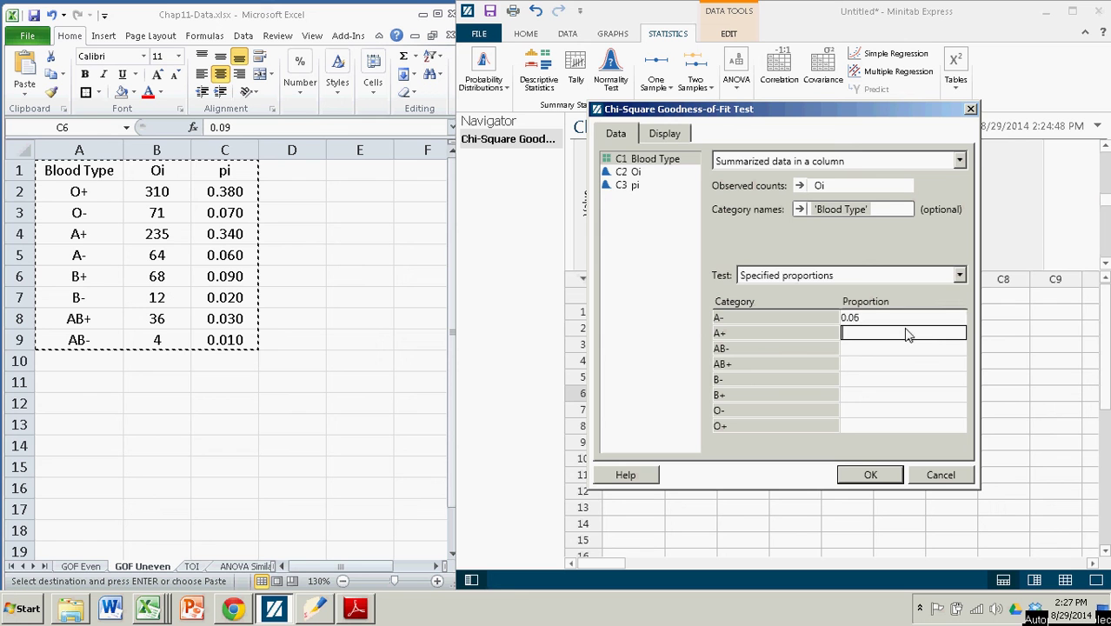
pyautogui.write('.34')
pyautogui.click(901, 352)
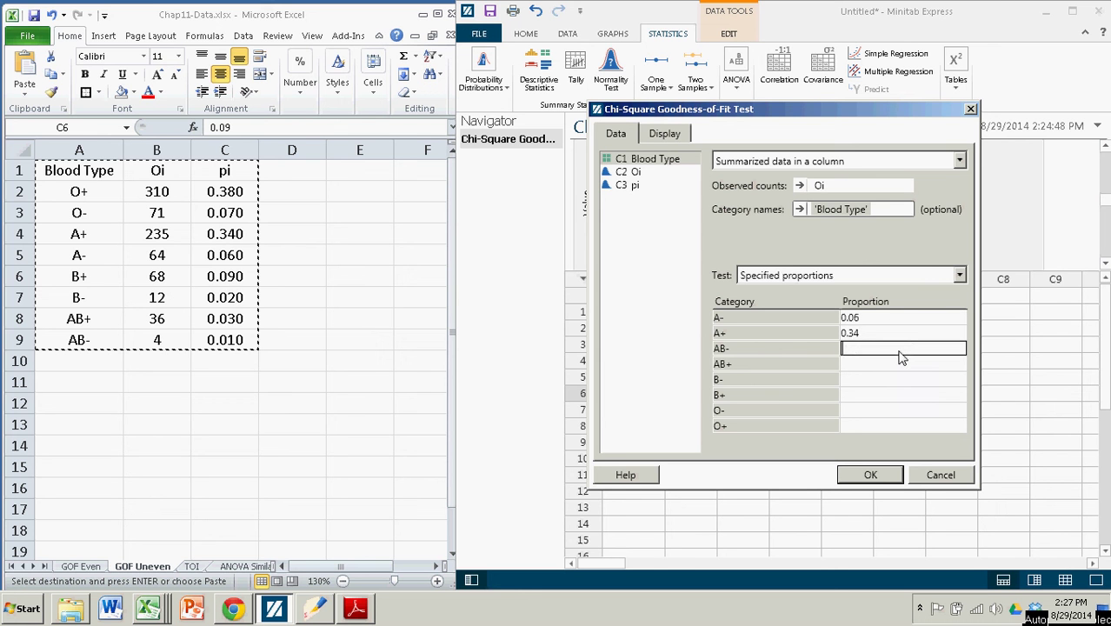
pyautogui.write('.01')
pyautogui.click(895, 365)
pyautogui.write('.03')
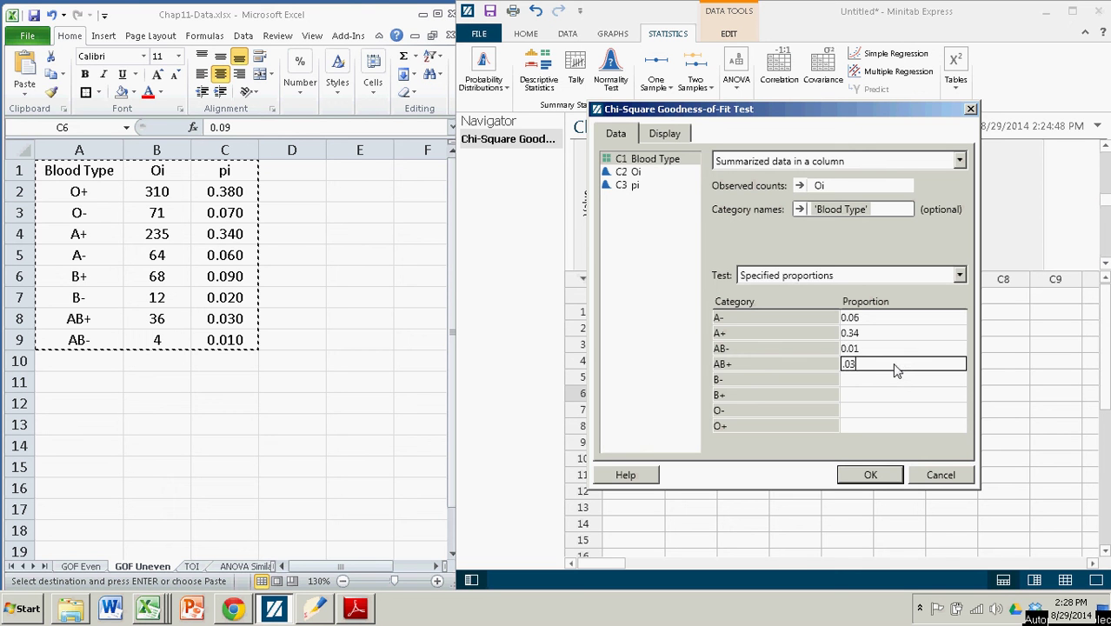
pyautogui.click(892, 382)
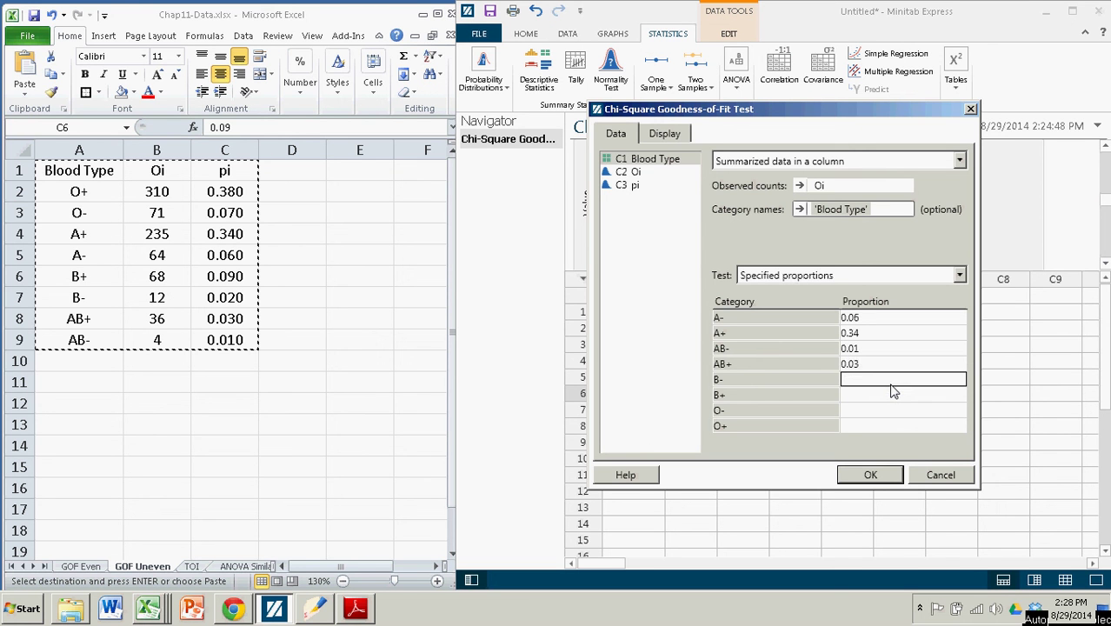
# Enter B- 0.02, B+ 0.09, O- 0.07, O+ 0.38, verify against Excel's pi column, and run.
pyautogui.write('.02')
pyautogui.click(888, 402)
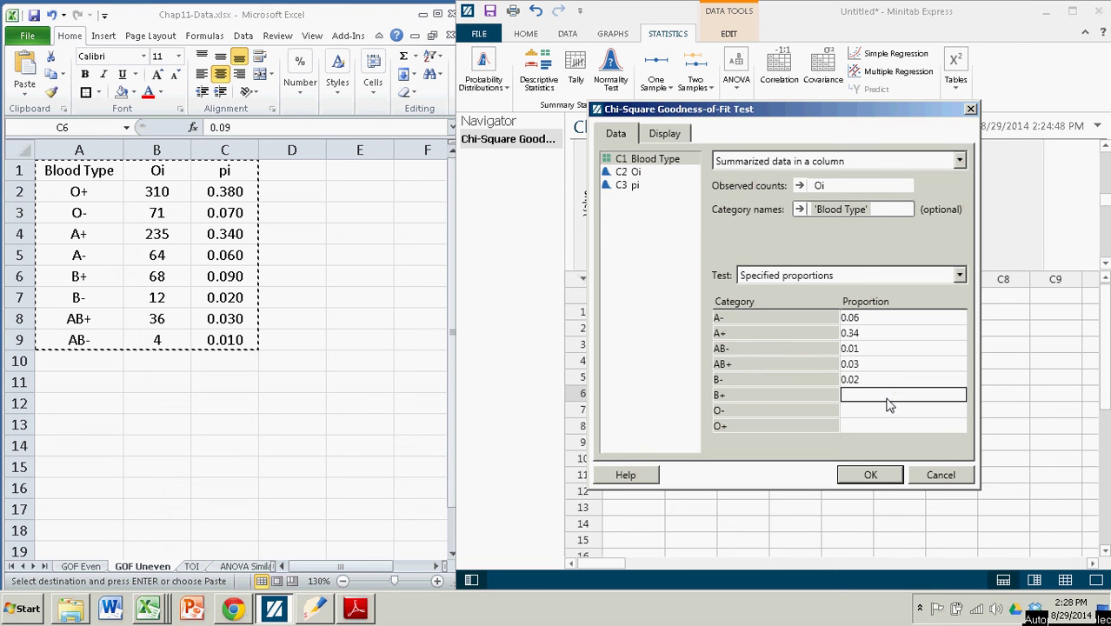
pyautogui.write('.09')
pyautogui.click(882, 411)
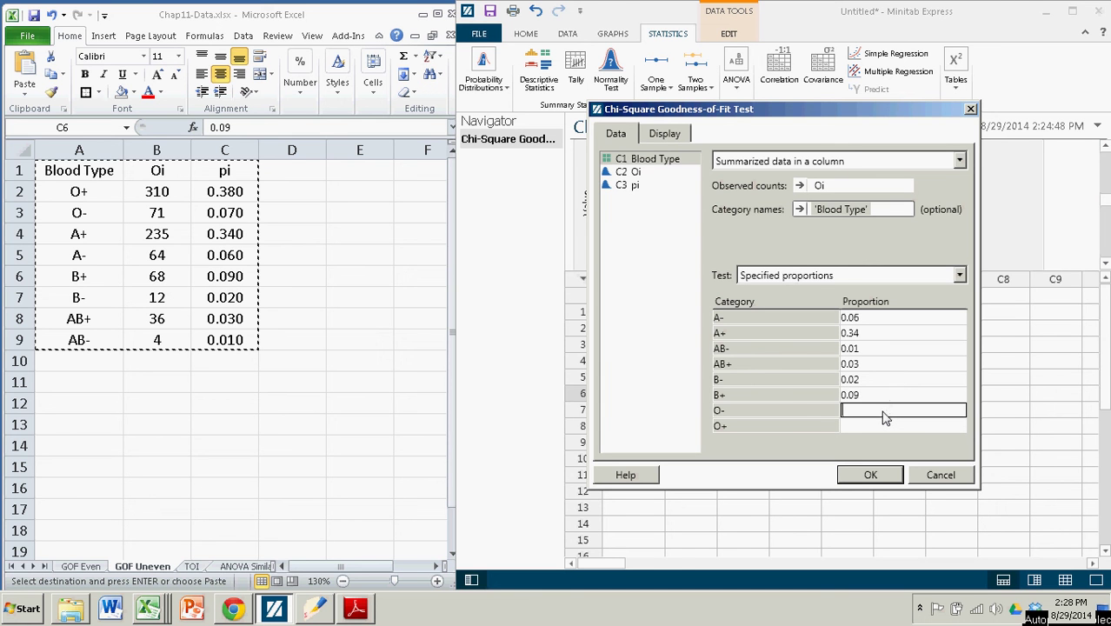
pyautogui.write('.07')
pyautogui.click(872, 428)
pyautogui.write('.38')
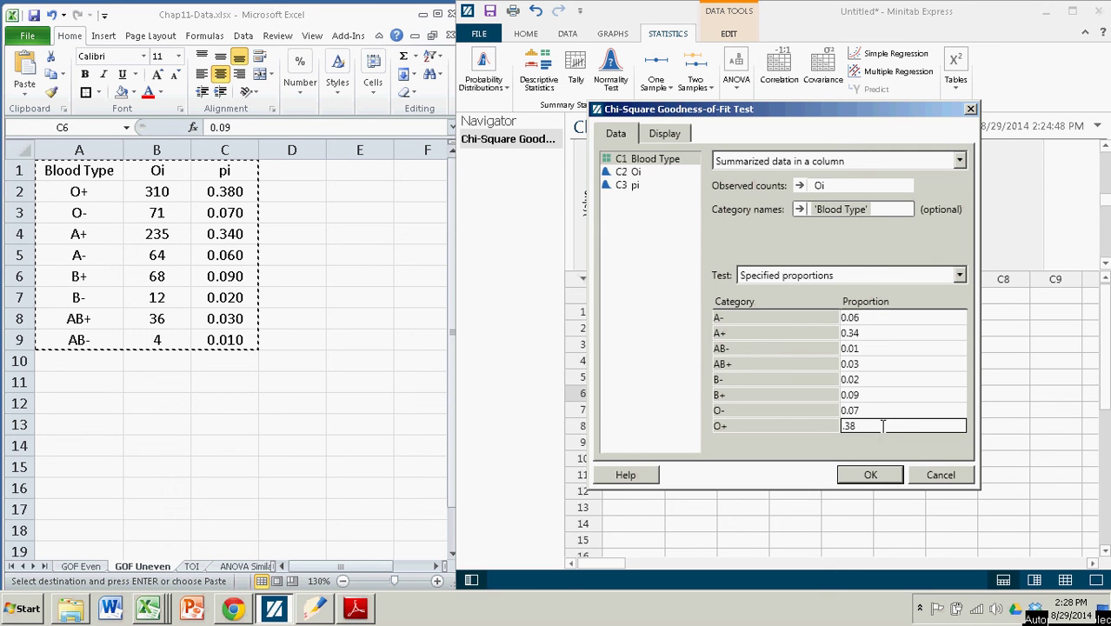
pyautogui.hotkey('alt', 'Tab')
pyautogui.moveTo(217, 170); pyautogui.dragTo(219, 337)
pyautogui.click(219, 337)
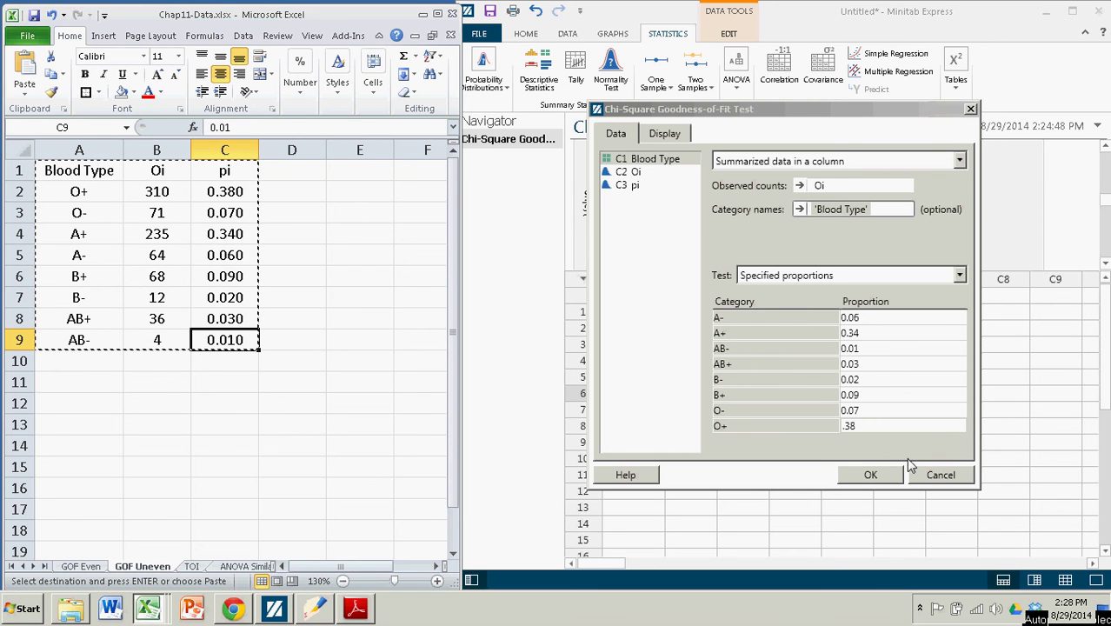
pyautogui.click(872, 476)
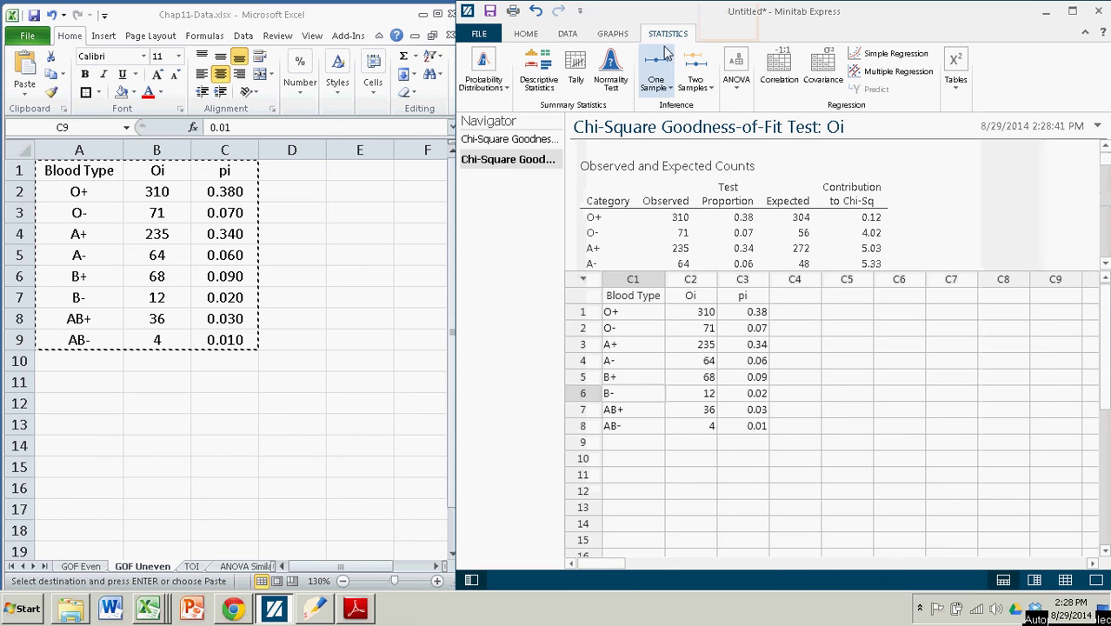
# Drag the splitter down so all eight blood types' observed and expected counts show.
pyautogui.moveTo(794, 278); pyautogui.dragTo(809, 405)
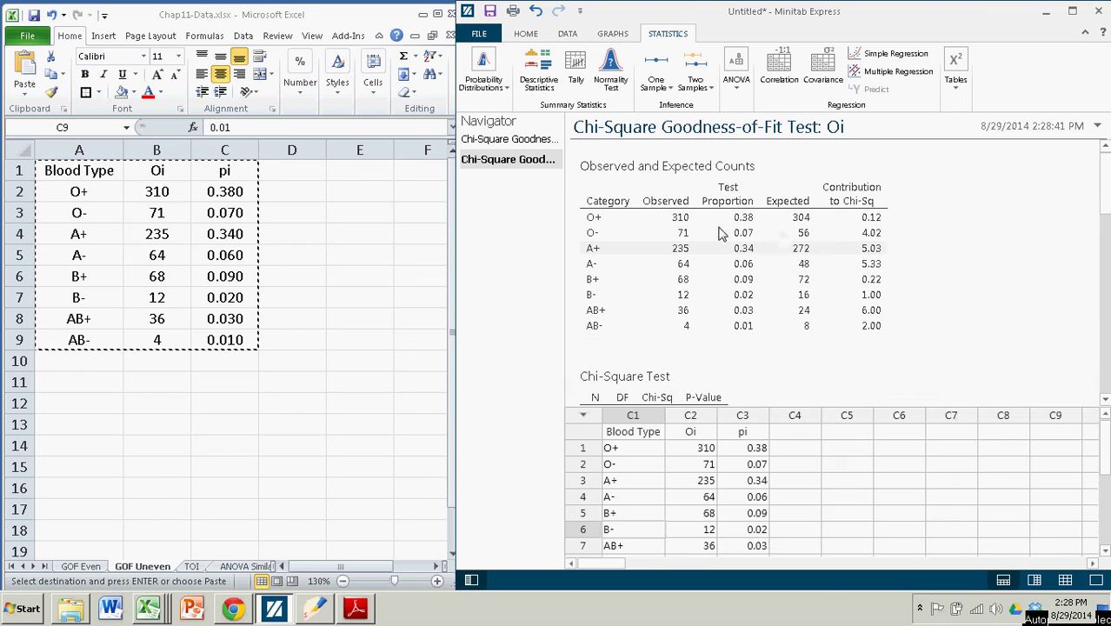
# Scroll to the Chi-Square Test table (Chi-Sq 23.72, P 0.0013) and compare Excel's pi and Oi columns.
pyautogui.scroll(-2, 790, 293)
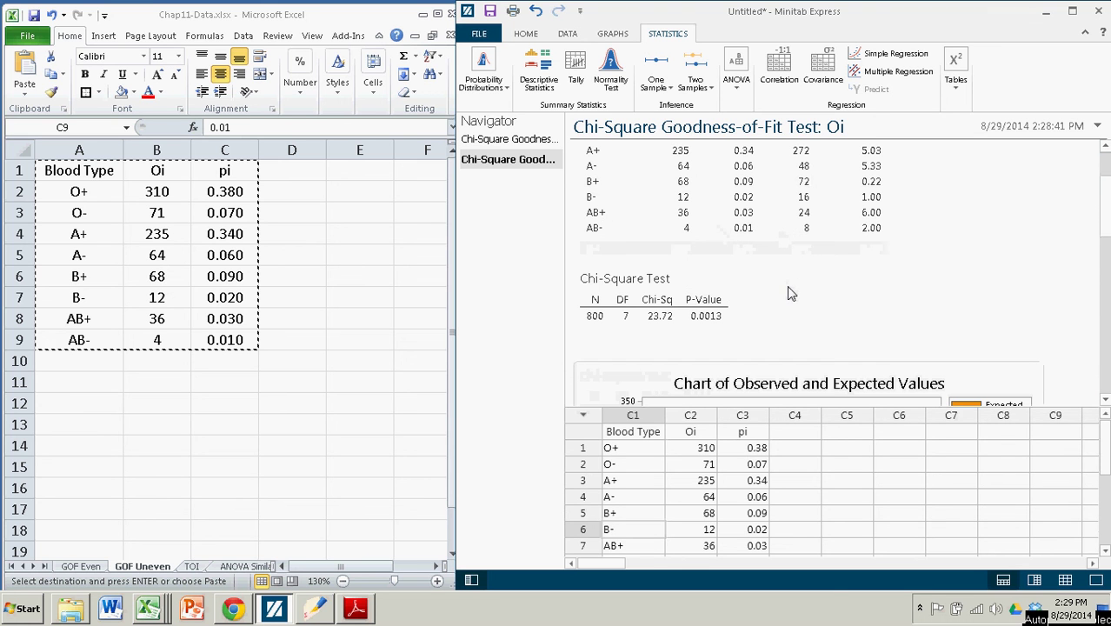
pyautogui.click(686, 295)
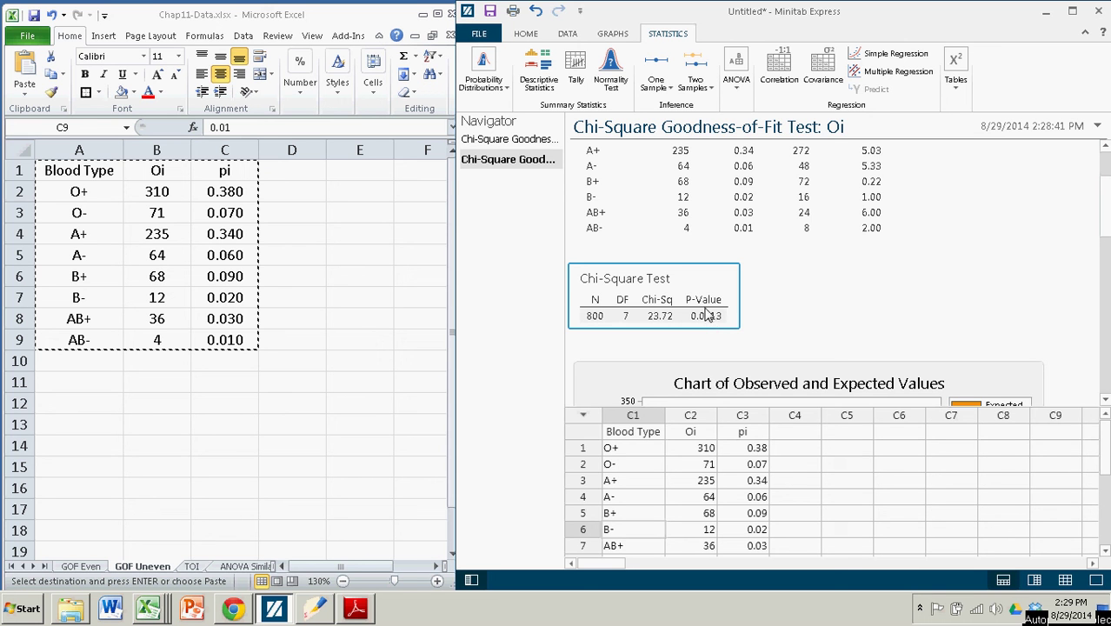
pyautogui.click(274, 233)
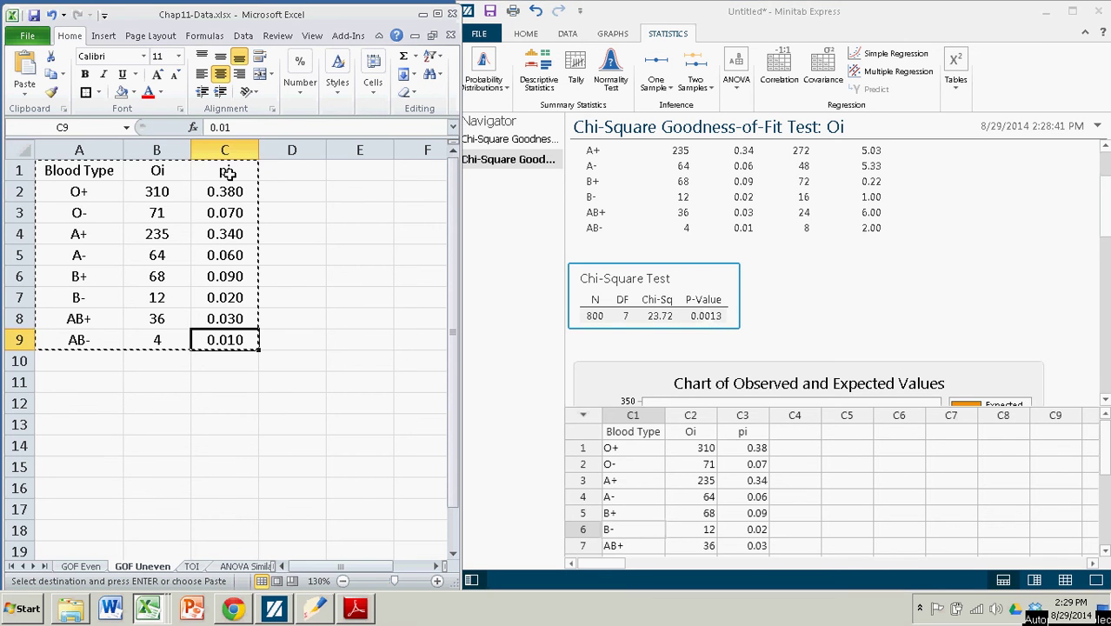
pyautogui.moveTo(224, 172); pyautogui.dragTo(224, 339)
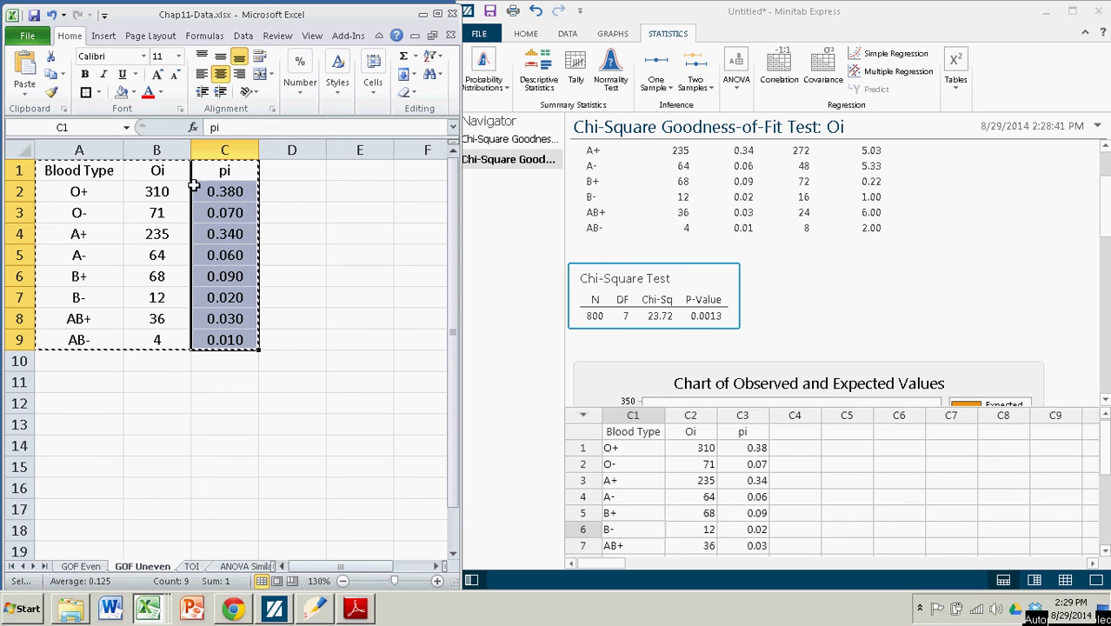
pyautogui.moveTo(162, 170); pyautogui.dragTo(161, 338)
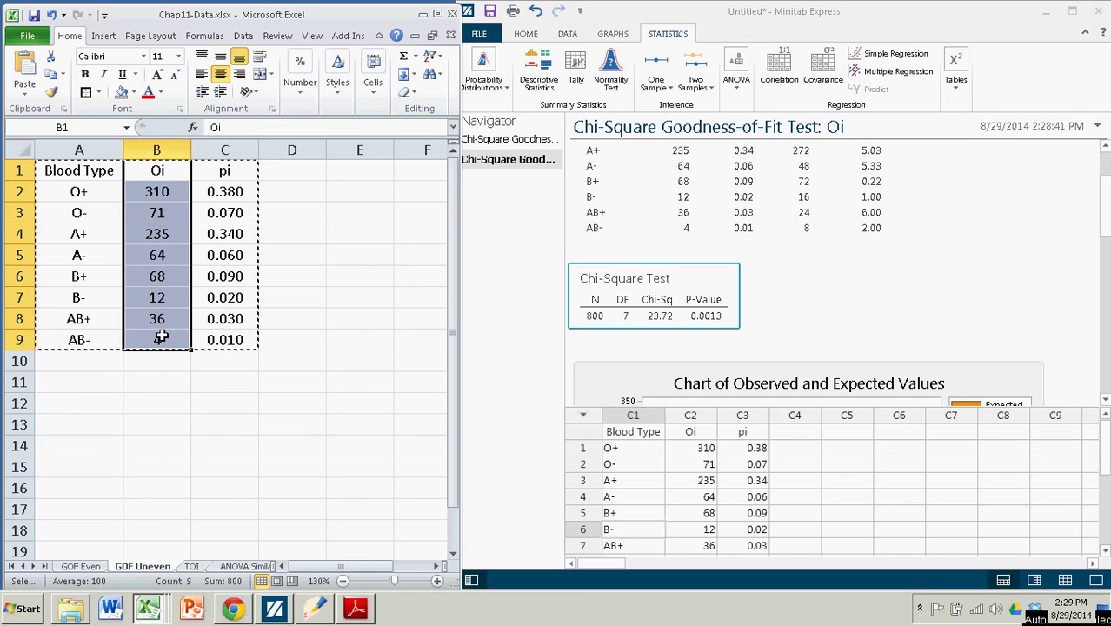